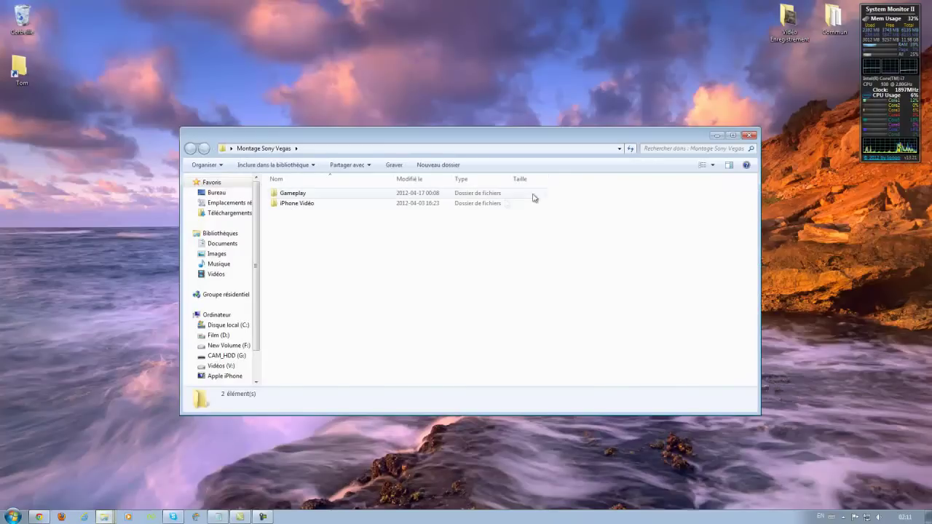
- Point out the Gameplay and iPhone Vidéo template folders in Montage Sony Vegas and open the iPhone Vidéo folder
{"action": "left_click", "coordinate": [292, 195]}
{"action": "left_click", "coordinate": [293, 205]}
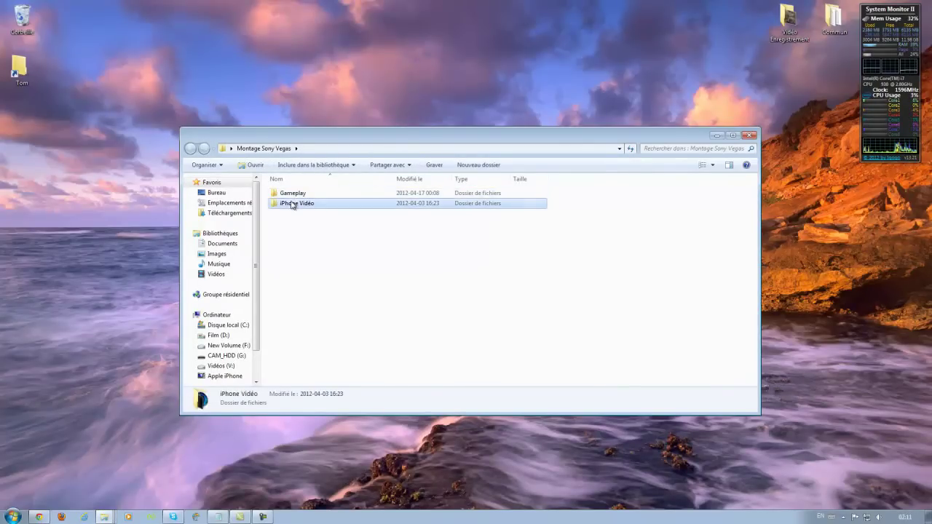
{"action": "left_click", "coordinate": [300, 193]}
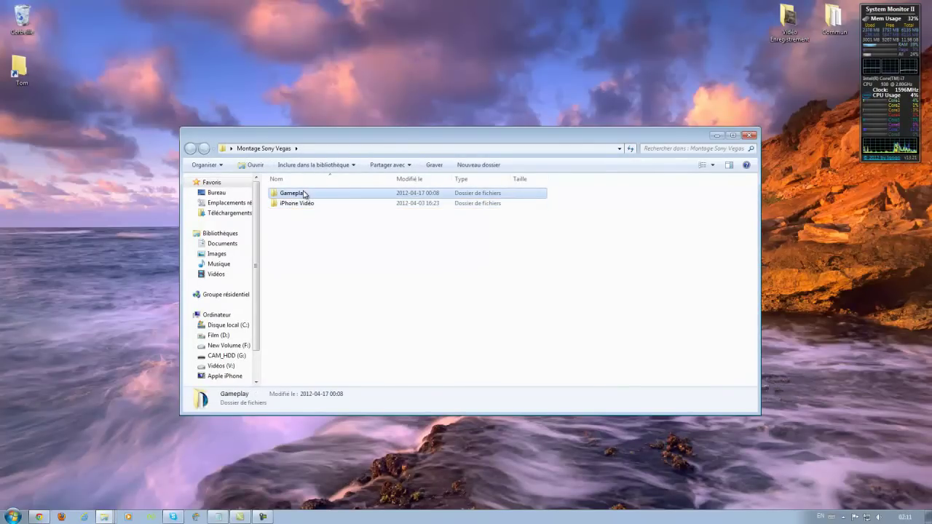
{"action": "left_click", "coordinate": [297, 205]}
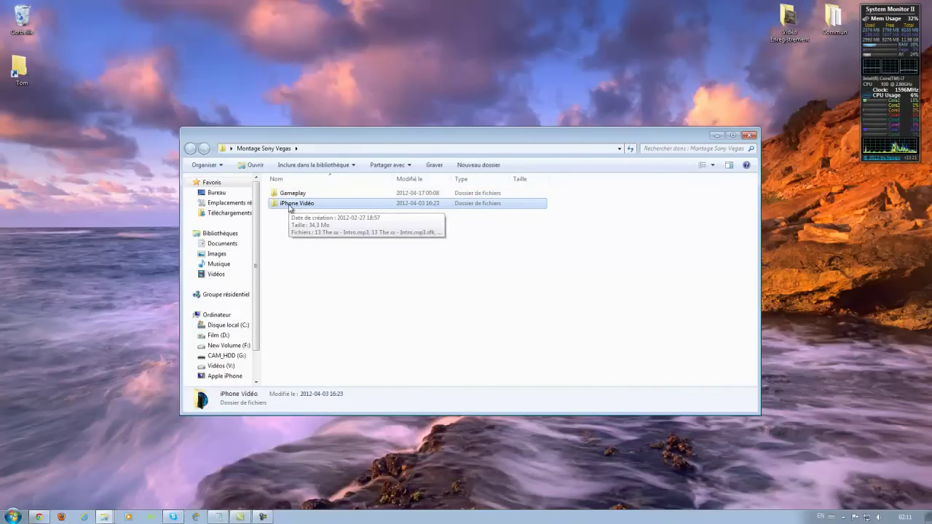
{"action": "double_click", "coordinate": [289, 204]}
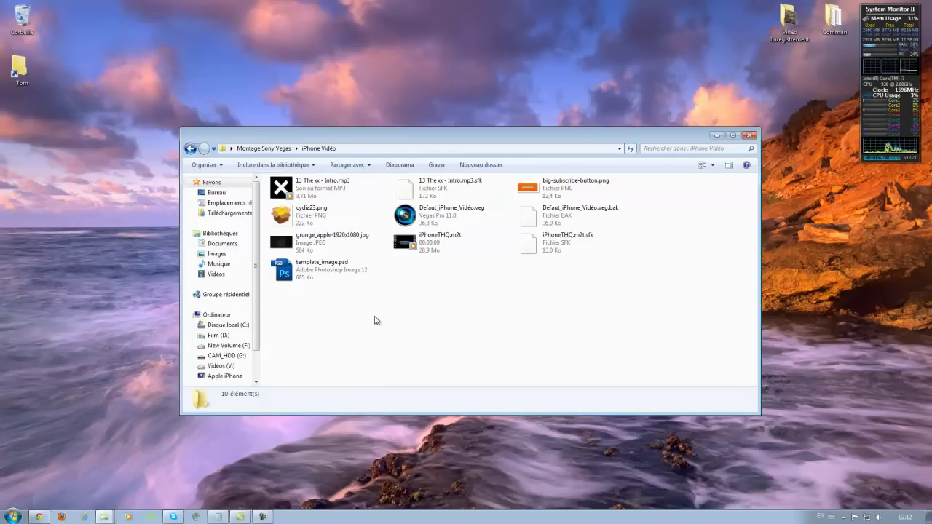
- Open the Defaut_iPhone_Vidéo.veg project, ignoring all missing files and leaving them disconnected
{"action": "double_click", "coordinate": [428, 215]}
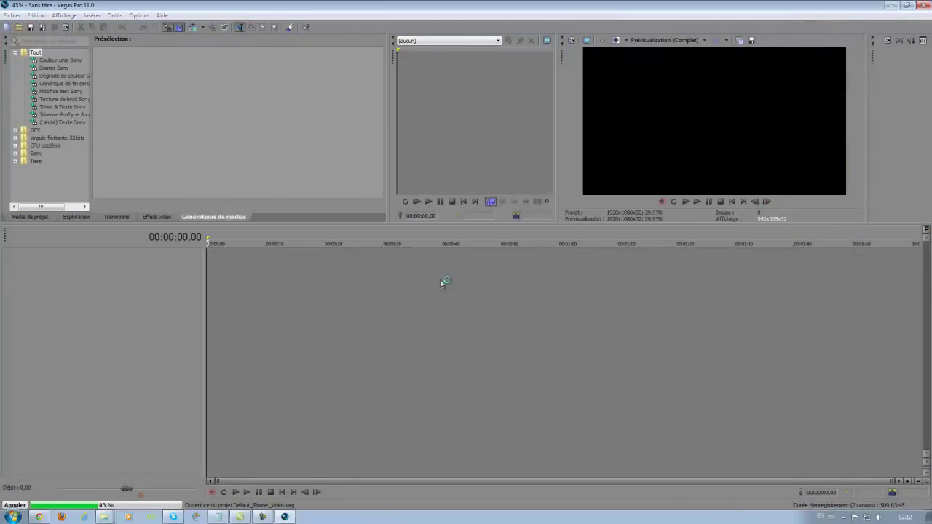
{"action": "left_click", "coordinate": [430, 229]}
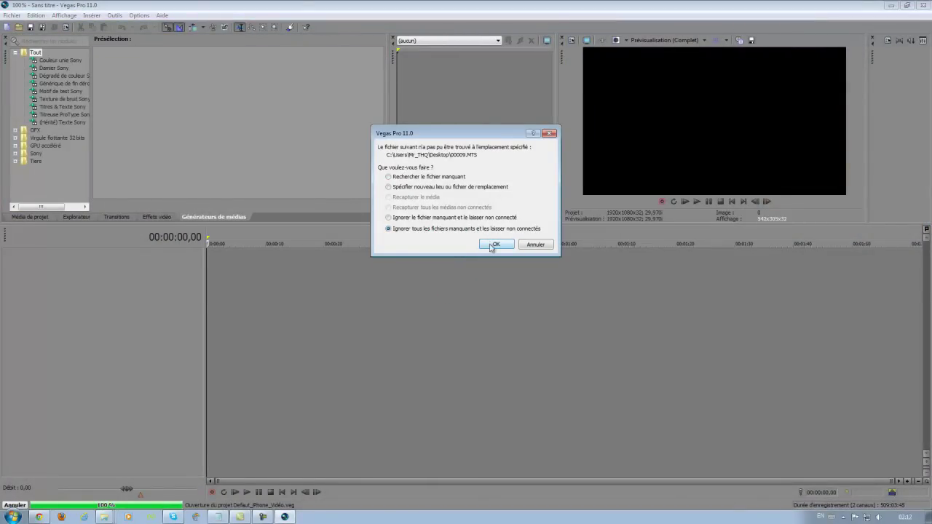
{"action": "left_click", "coordinate": [494, 245]}
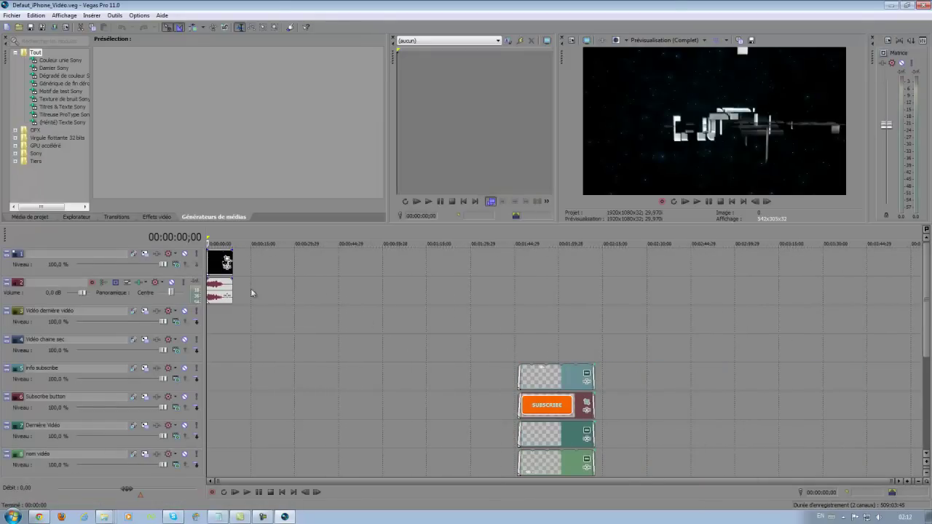
- Preview the intro and the end screen, look through the template's tracks, and close the project
{"action": "key", "text": "space"}
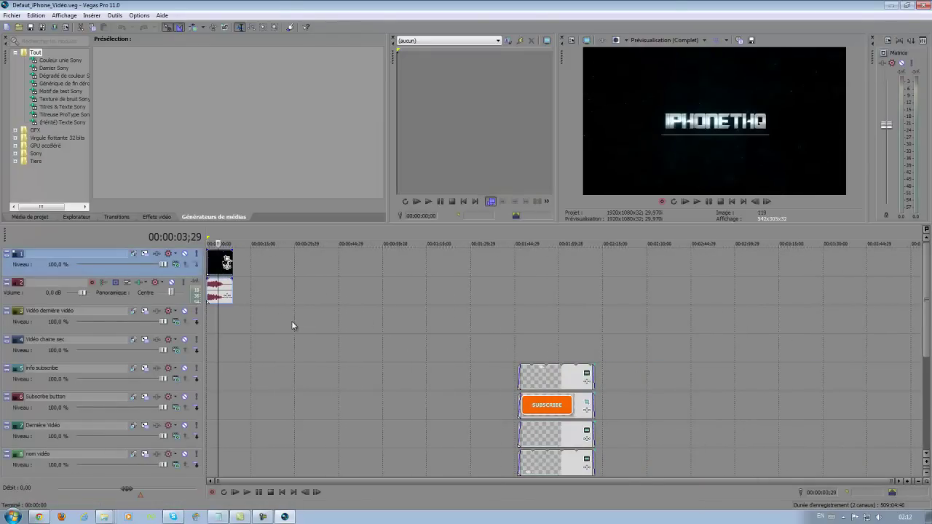
{"action": "left_click", "coordinate": [541, 389]}
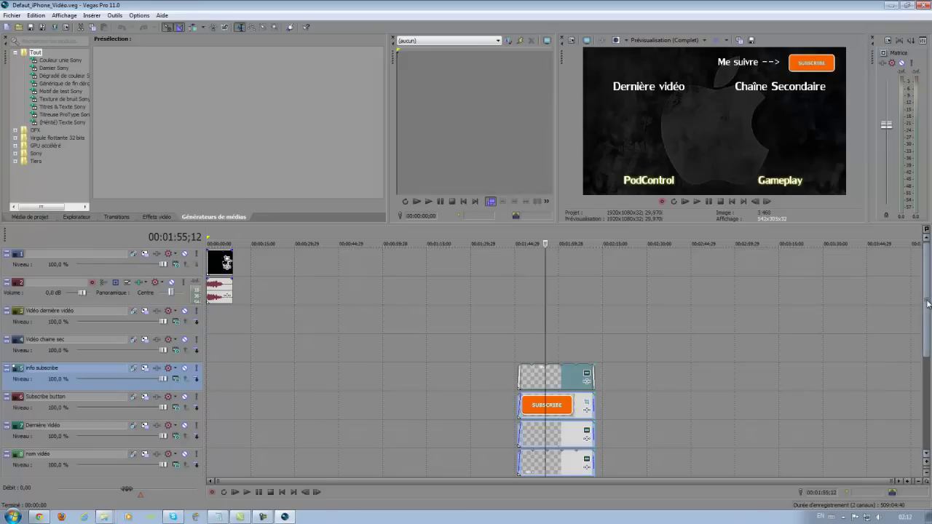
{"action": "left_click_drag", "start_coordinate": [928, 303], "coordinate": [928, 345]}
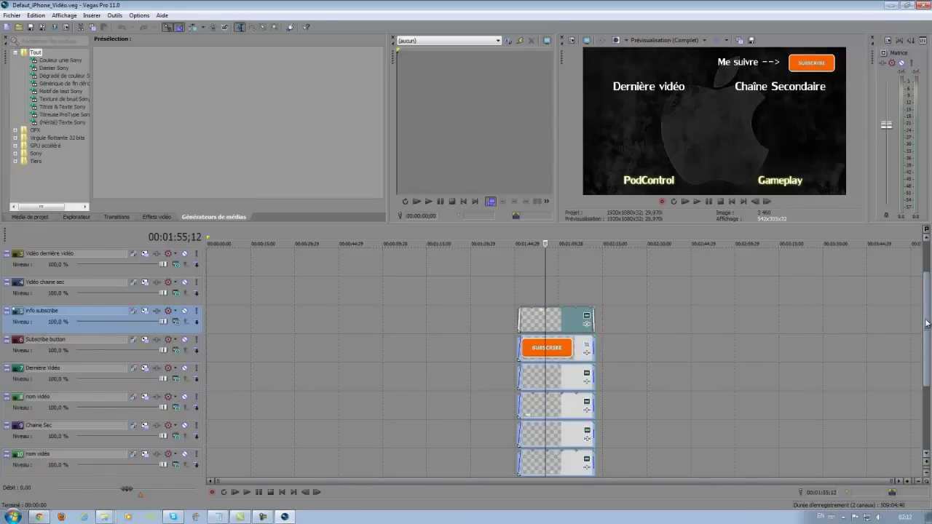
{"action": "scroll", "coordinate": [927, 323], "scroll_direction": "up", "scroll_amount": 2}
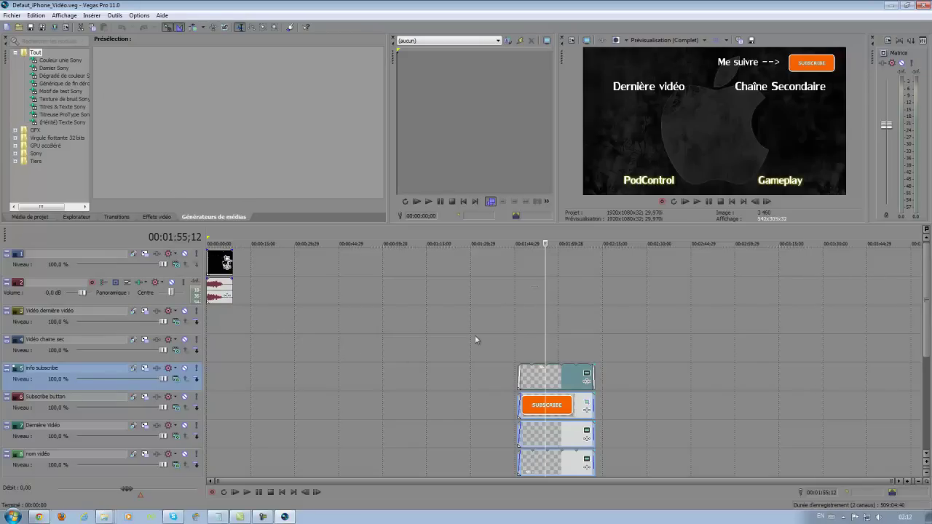
{"action": "left_click", "coordinate": [923, 5]}
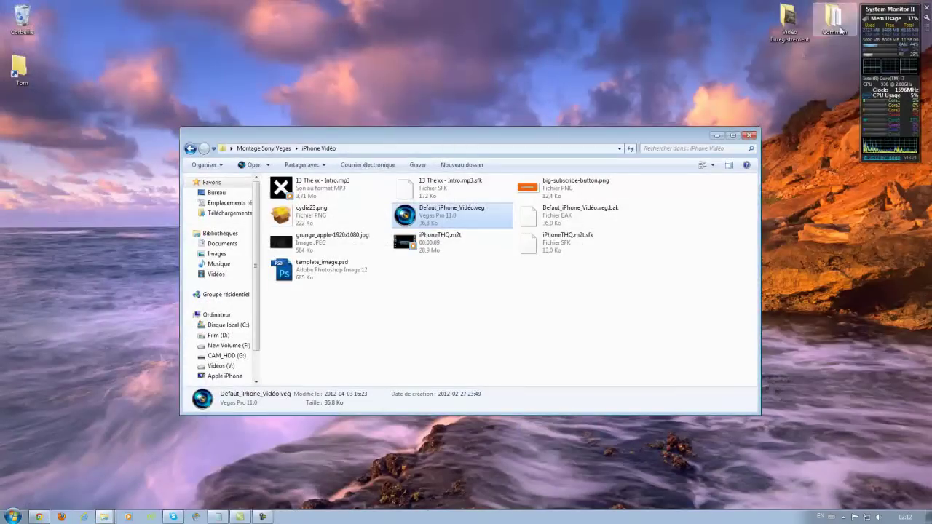
- Reopen Defaut_iPhone_Vidéo.veg with all missing files ignored, and move the end-screen group about 36 seconds later on the timeline
{"action": "left_click", "coordinate": [485, 297]}
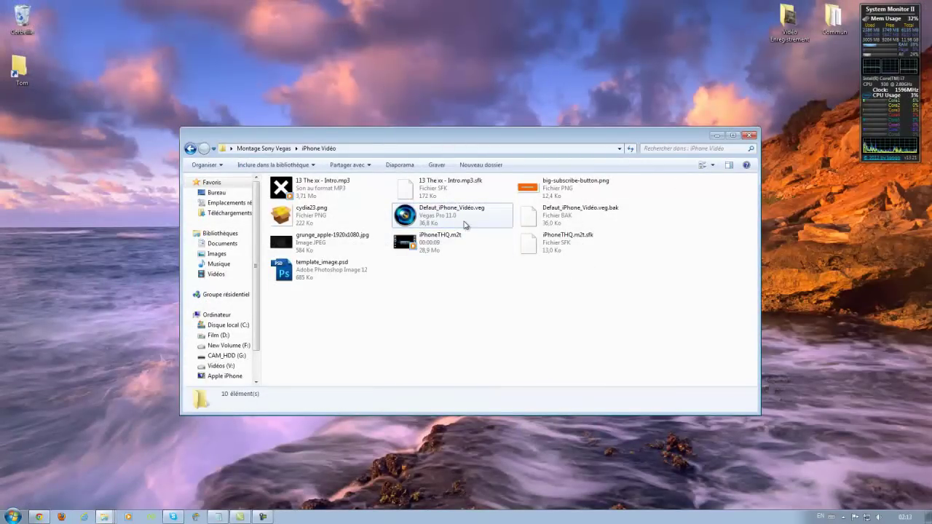
{"action": "double_click", "coordinate": [464, 220]}
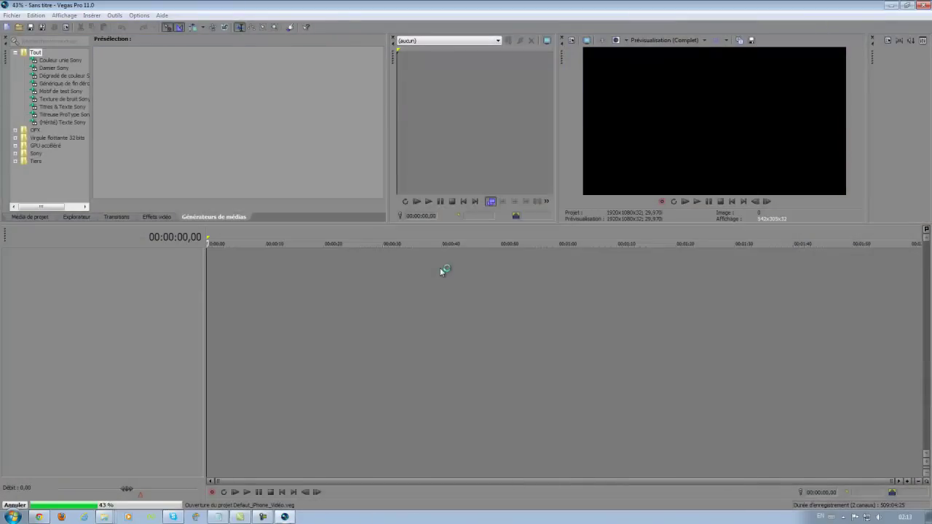
{"action": "left_click", "coordinate": [431, 230]}
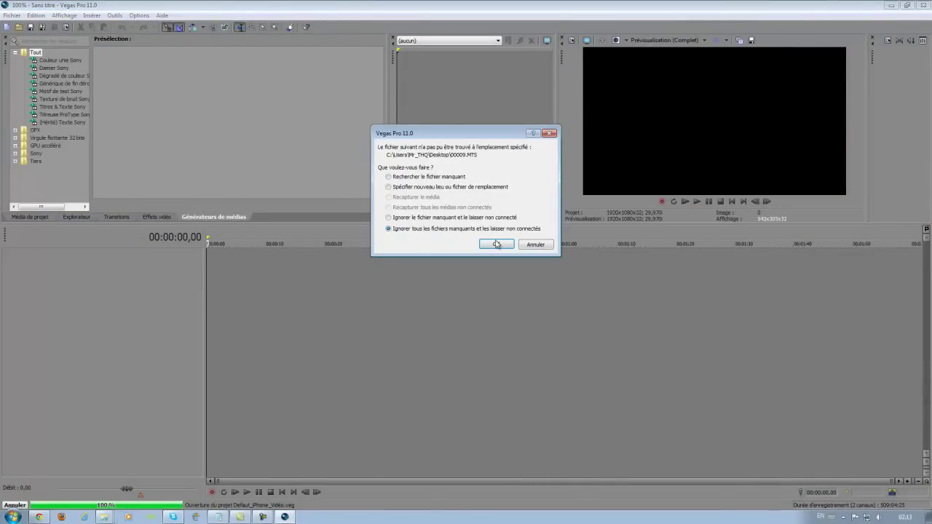
{"action": "left_click", "coordinate": [497, 244]}
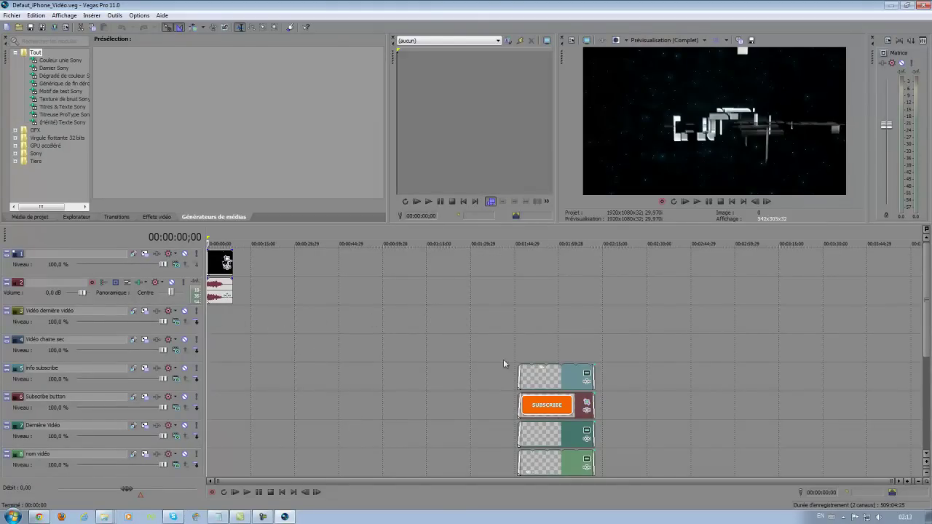
{"action": "left_click_drag", "start_coordinate": [552, 377], "coordinate": [659, 380]}
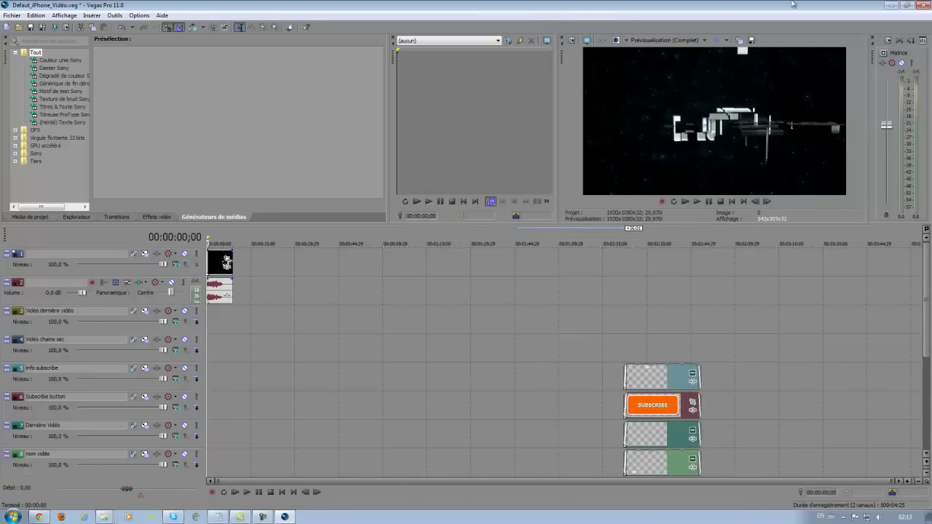
- Switch to the desktop and examine the source videos in the Montage Test folder and its capture-3 subfolder
{"action": "left_click", "coordinate": [890, 5]}
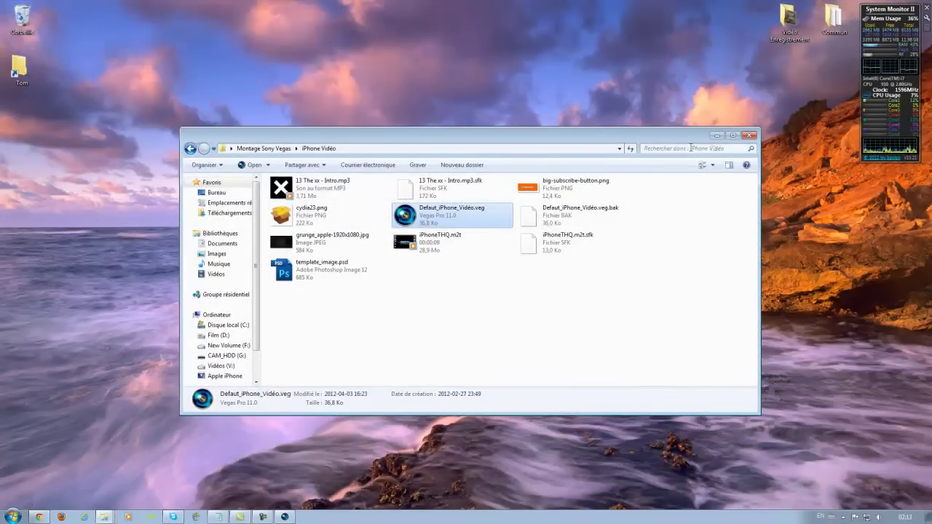
{"action": "left_click", "coordinate": [749, 136]}
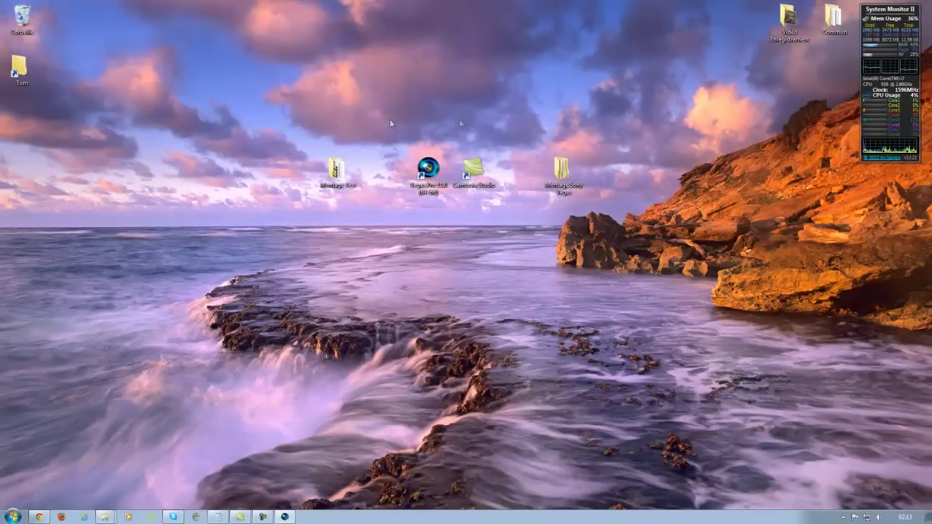
{"action": "double_click", "coordinate": [348, 188]}
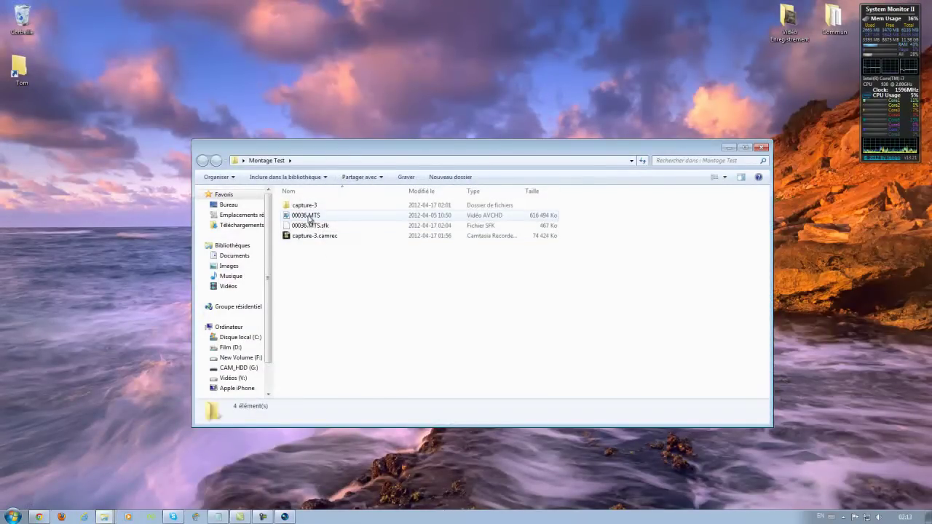
{"action": "left_click", "coordinate": [303, 215]}
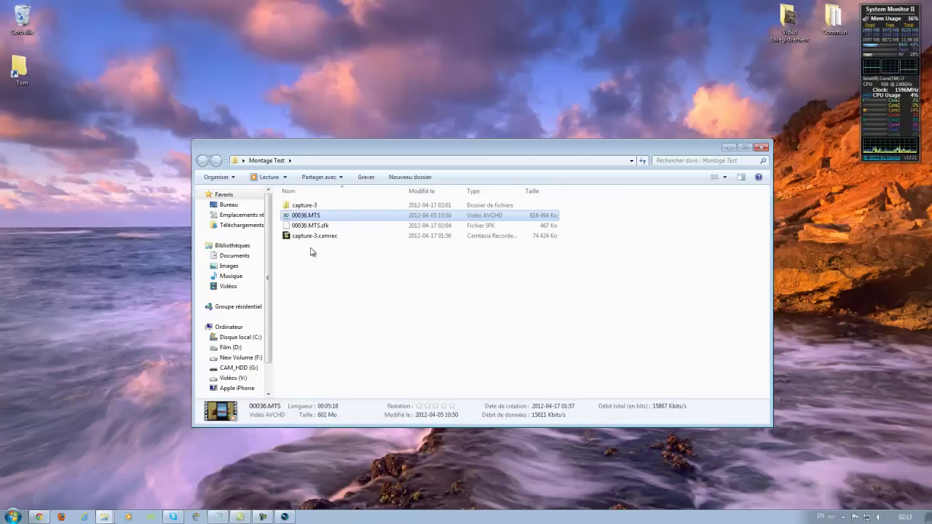
{"action": "double_click", "coordinate": [306, 207]}
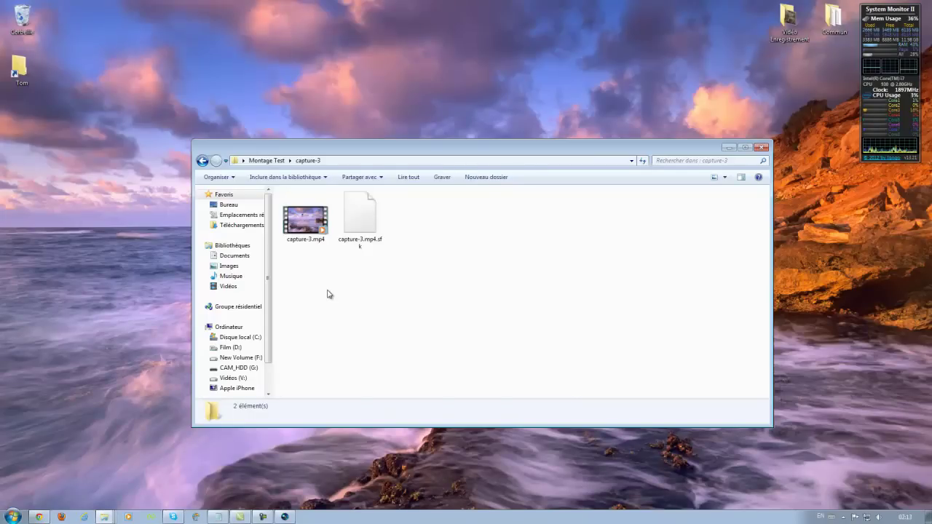
{"action": "left_click", "coordinate": [202, 160]}
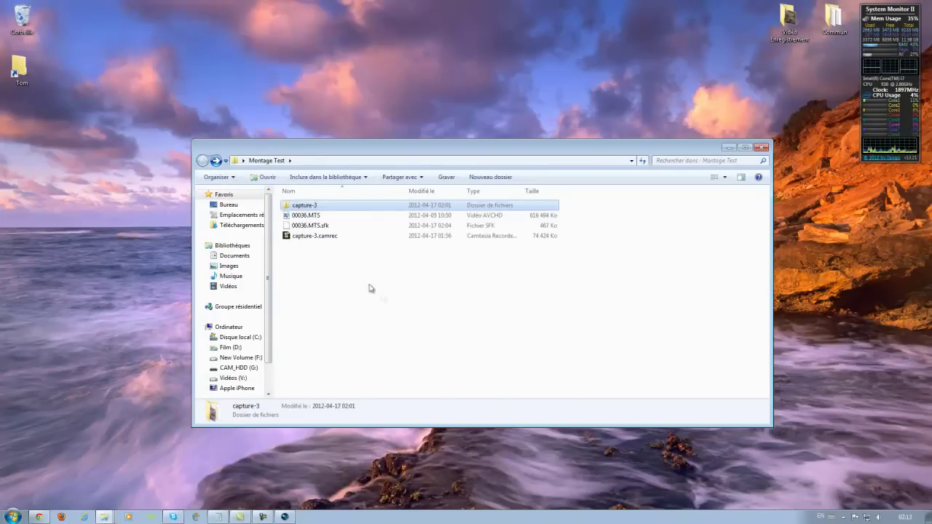
{"action": "left_click", "coordinate": [761, 147]}
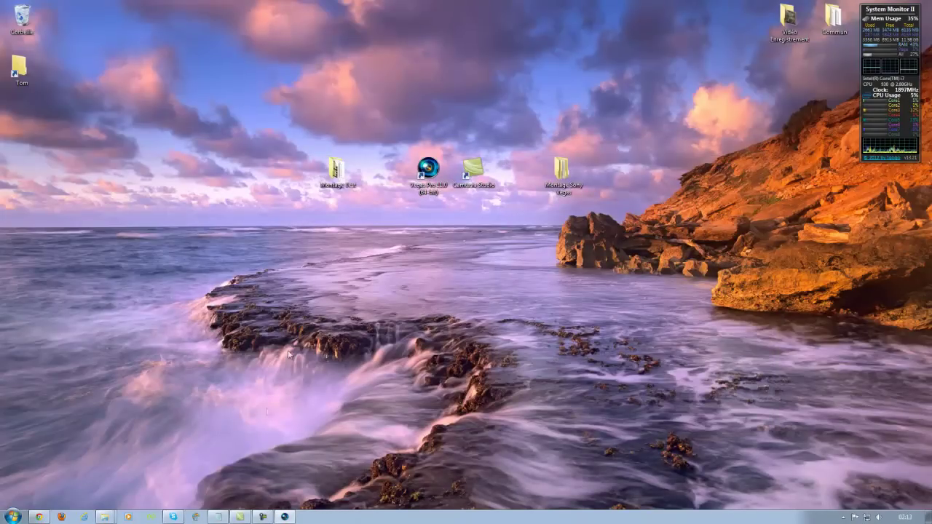
- Back in Vegas Pro, add capture-3.mp4 from Montage Test's capture-3 folder to the Vidéo dernière vidéo track, right after the intro
{"action": "left_click", "coordinate": [285, 518]}
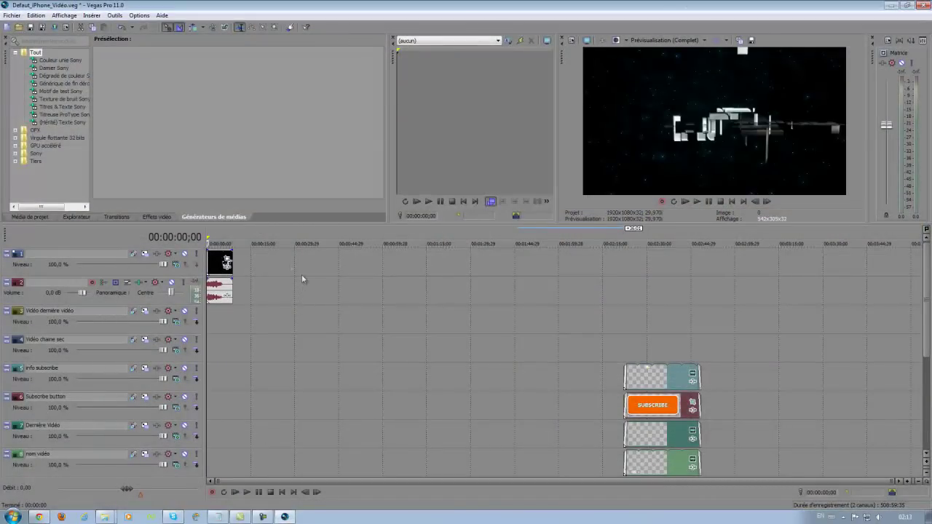
{"action": "left_click", "coordinate": [77, 217]}
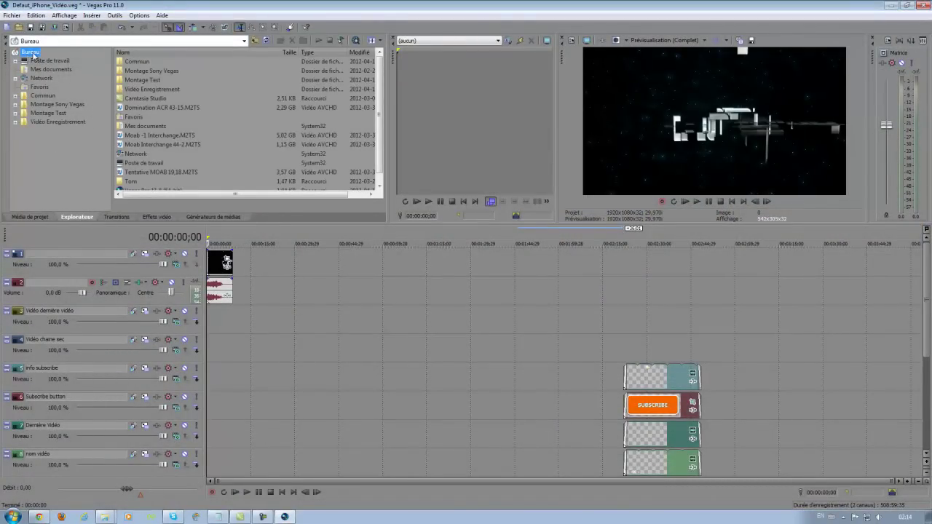
{"action": "left_click_drag", "start_coordinate": [376, 84], "coordinate": [379, 90]}
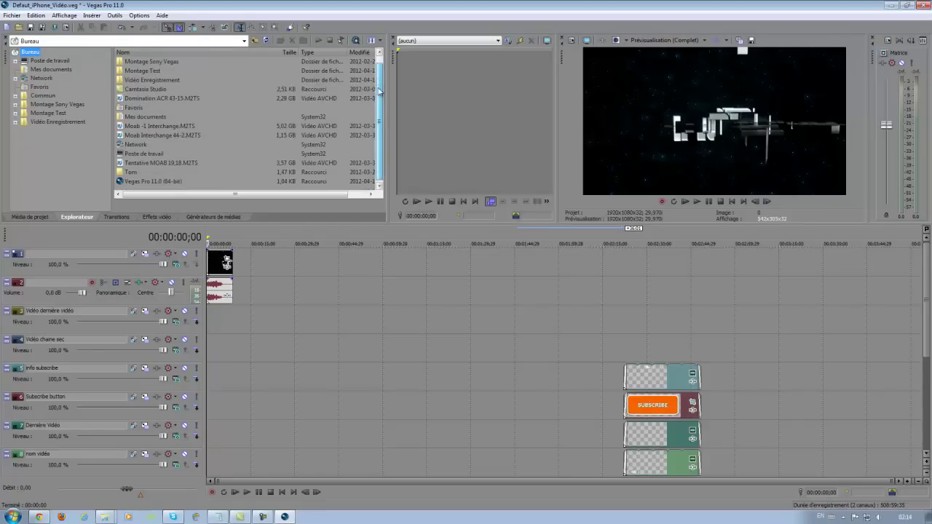
{"action": "double_click", "coordinate": [152, 70]}
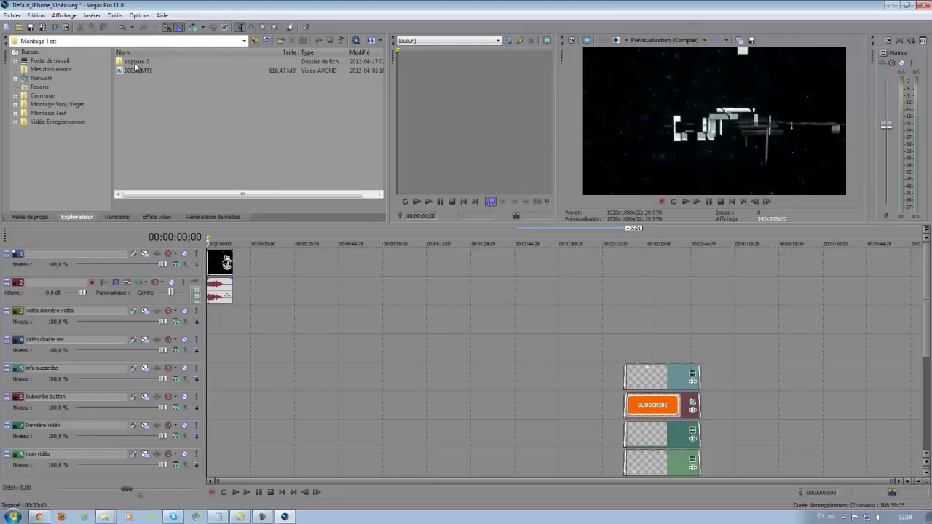
{"action": "left_click", "coordinate": [142, 71]}
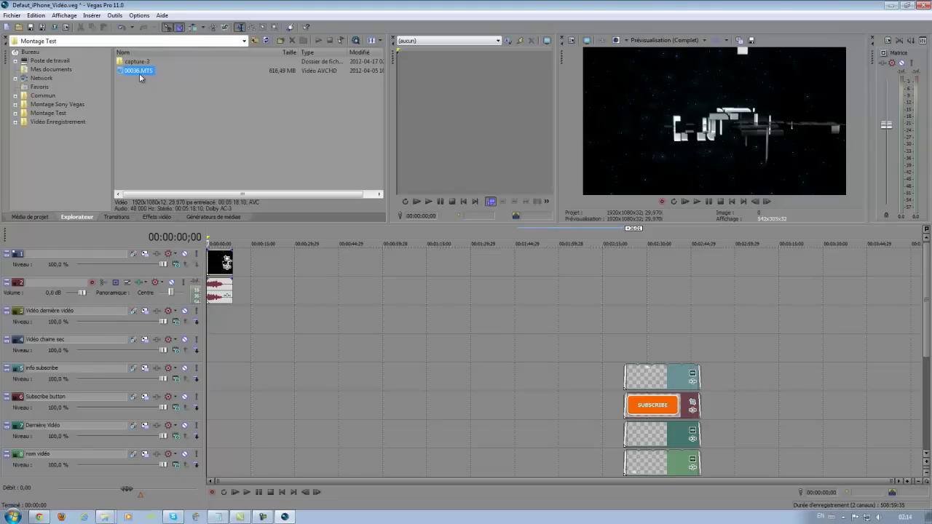
{"action": "double_click", "coordinate": [135, 62]}
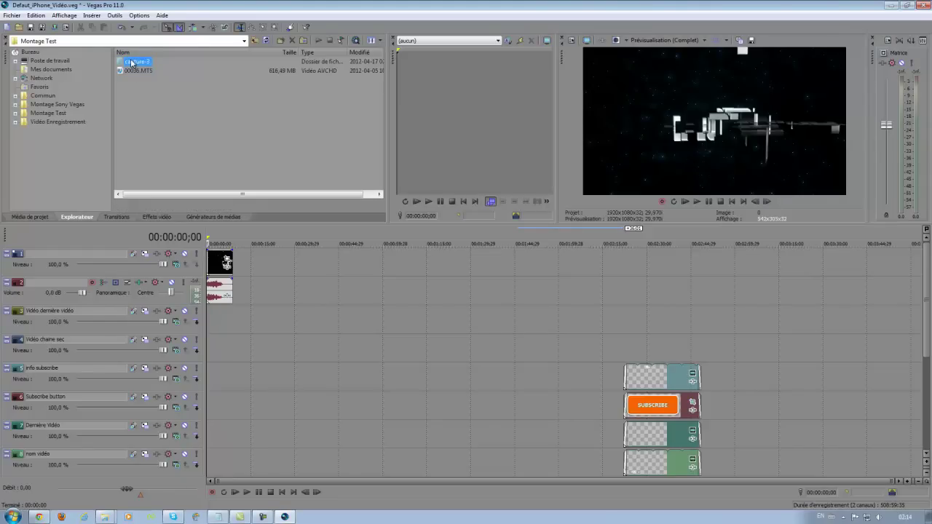
{"action": "mouse_move", "coordinate": [146, 64]}
{"action": "left_mouse_down"}
{"action": "mouse_move", "coordinate": [183, 125]}
{"action": "mouse_move", "coordinate": [245, 313]}
{"action": "left_mouse_up"}
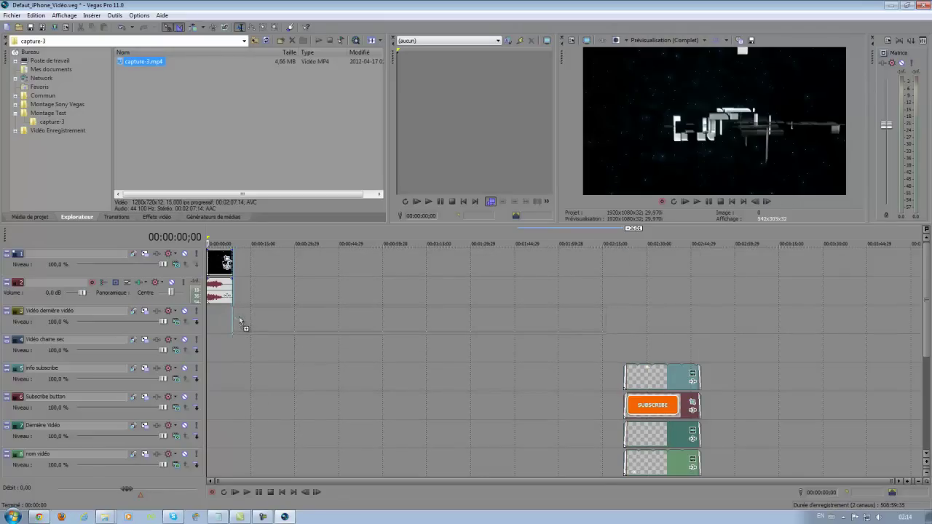
{"action": "left_click_drag", "start_coordinate": [240, 320], "coordinate": [243, 321]}
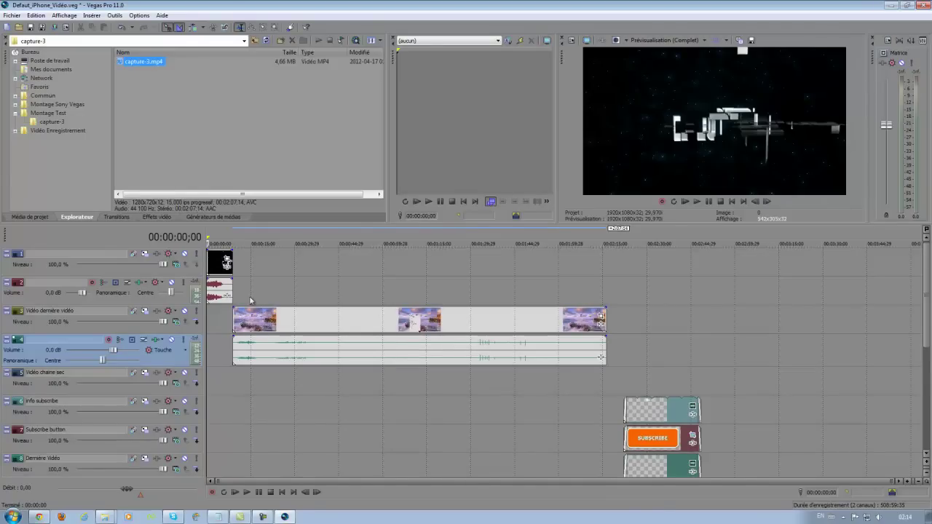
- Move the capture-3.mp4 audio onto the intro's audio track, and return it to the track below its video
{"action": "left_click", "coordinate": [256, 324]}
{"action": "left_click_drag", "start_coordinate": [256, 323], "coordinate": [279, 329]}
{"action": "left_click", "coordinate": [266, 343]}
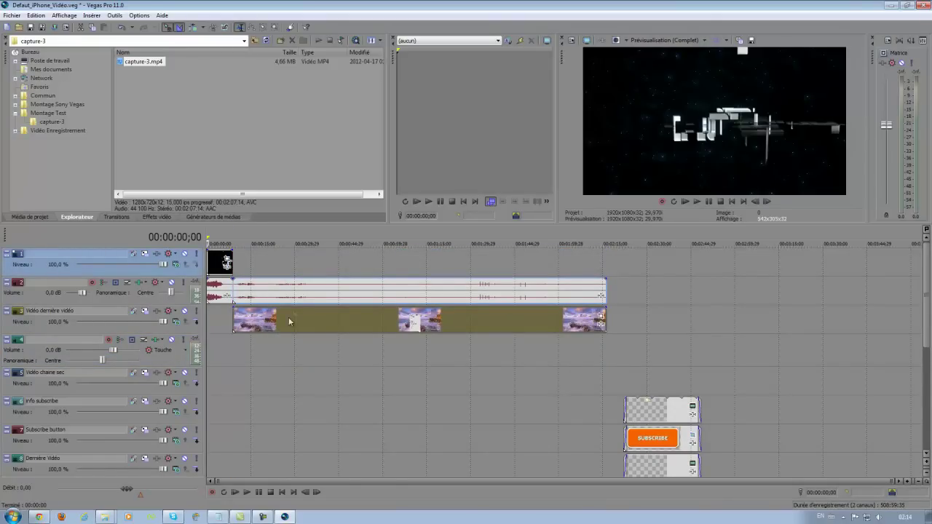
{"action": "left_click", "coordinate": [303, 299]}
{"action": "left_click_drag", "start_coordinate": [302, 362], "coordinate": [303, 360]}
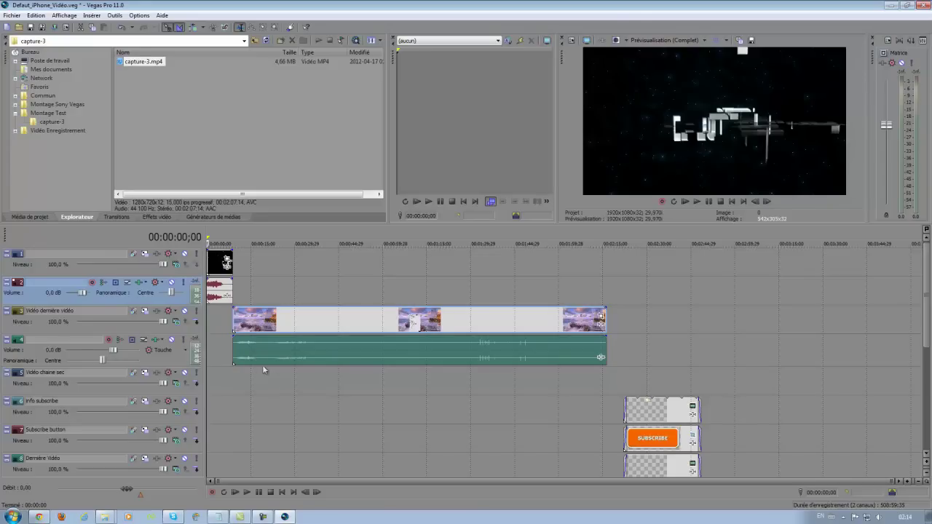
- Delete the audio track that holds the capture-3.mp4 sound, keeping its video on the timeline
{"action": "right_click", "coordinate": [178, 360]}
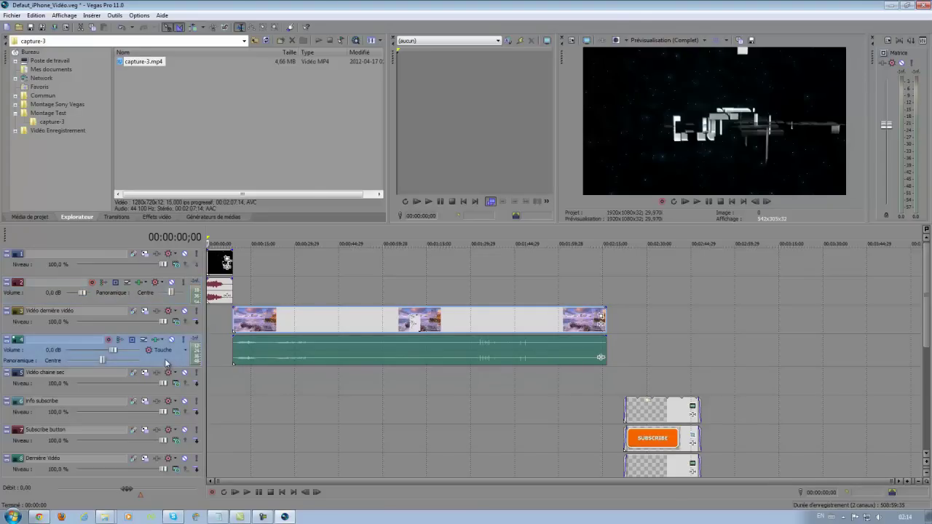
{"action": "left_click", "coordinate": [224, 198]}
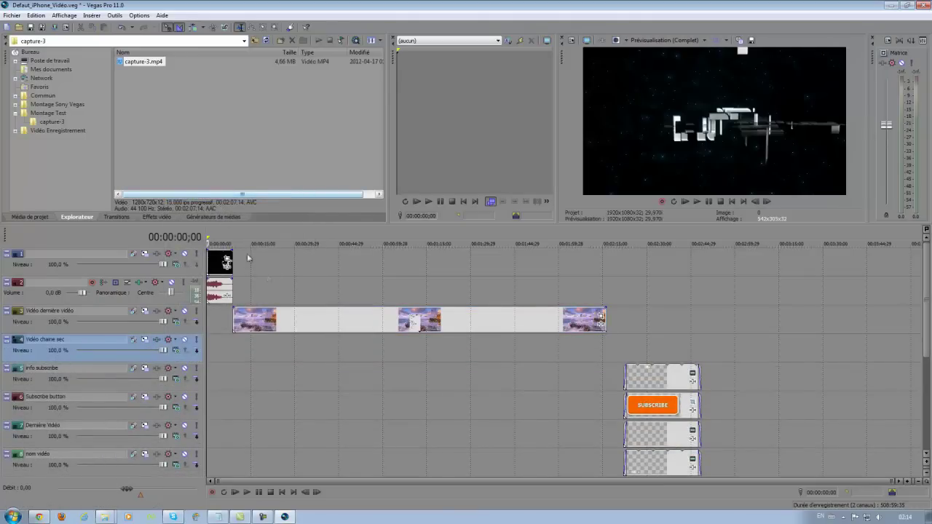
{"action": "left_click", "coordinate": [226, 346]}
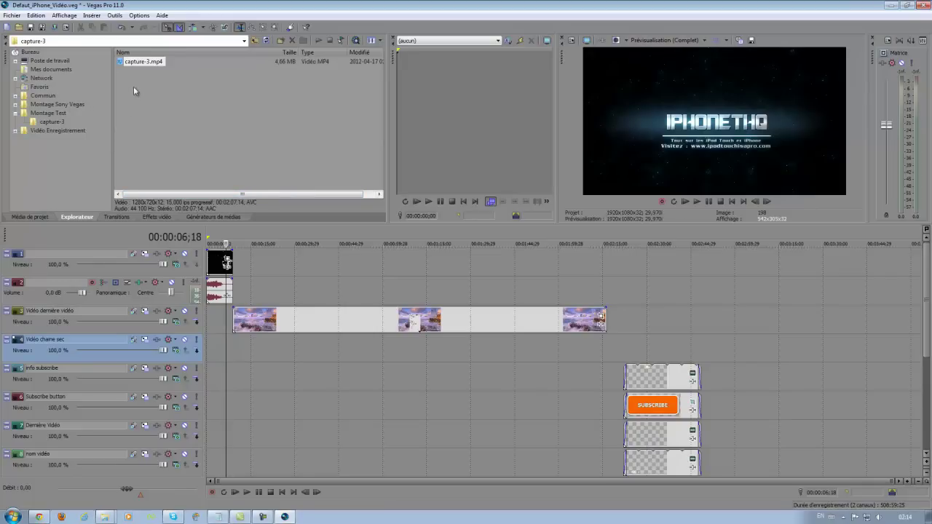
- Add 00036.MTS from the Montage Test folder to the Vidéo chaine sec track, right after the intro
{"action": "left_click", "coordinate": [157, 110]}
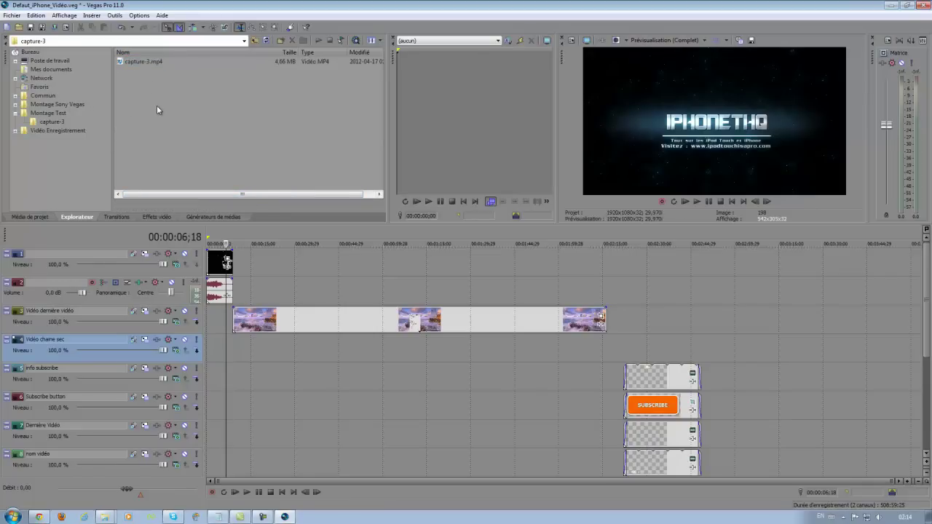
{"action": "left_click", "coordinate": [255, 41]}
{"action": "double_click", "coordinate": [138, 62]}
{"action": "mouse_move", "coordinate": [147, 64]}
{"action": "left_mouse_down"}
{"action": "mouse_move", "coordinate": [285, 349]}
{"action": "mouse_move", "coordinate": [240, 358]}
{"action": "mouse_move", "coordinate": [145, 37]}
{"action": "left_mouse_up"}
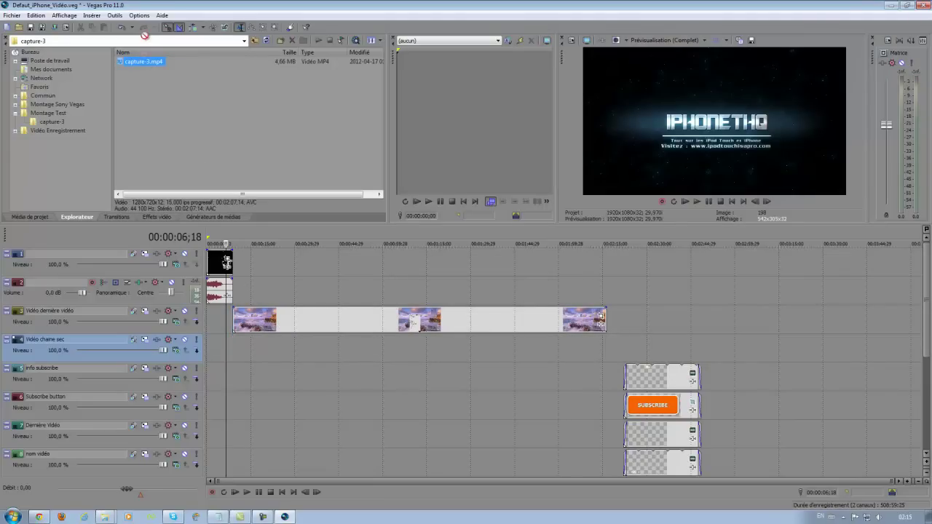
{"action": "left_click", "coordinate": [254, 40]}
{"action": "left_click_drag", "start_coordinate": [136, 75], "coordinate": [271, 337]}
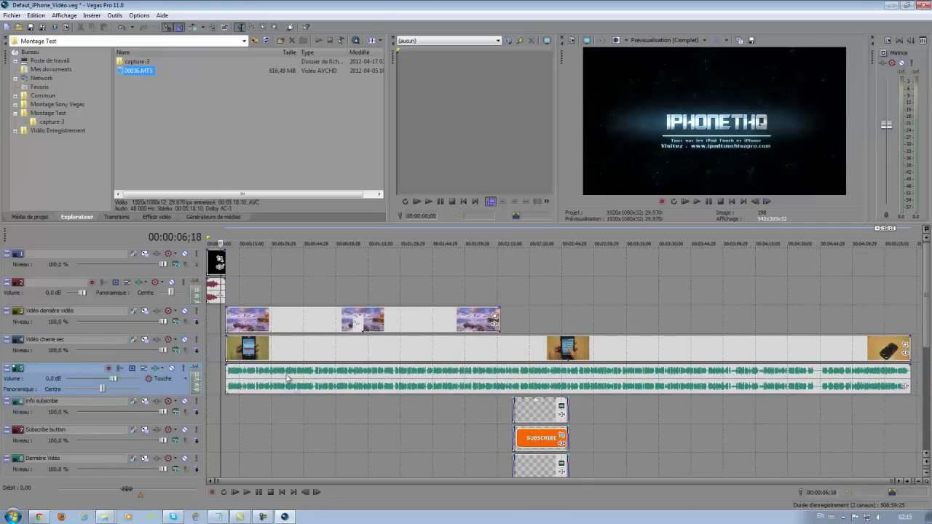
- Trim the 00036.MTS clip to end together with capture-3.mp4, and move the end-screen group directly after both clips
{"action": "left_click", "coordinate": [279, 380]}
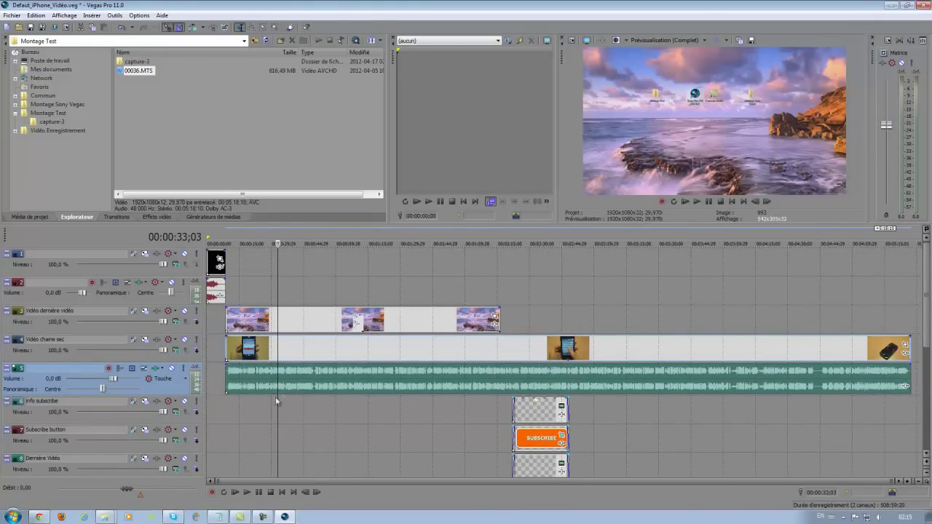
{"action": "left_click_drag", "start_coordinate": [907, 348], "coordinate": [500, 362]}
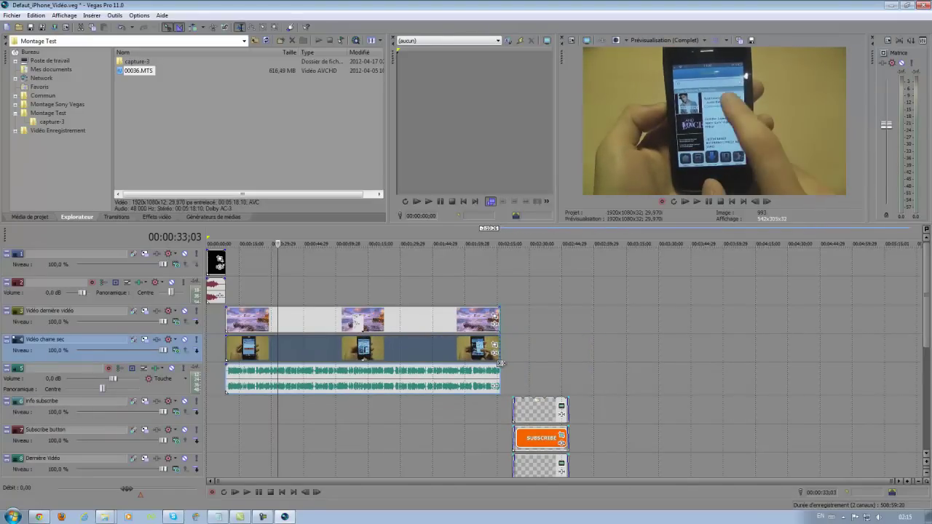
{"action": "mouse_move", "coordinate": [529, 419]}
{"action": "left_mouse_down"}
{"action": "mouse_move", "coordinate": [518, 419]}
{"action": "mouse_move", "coordinate": [538, 421]}
{"action": "mouse_move", "coordinate": [526, 423]}
{"action": "left_mouse_up"}
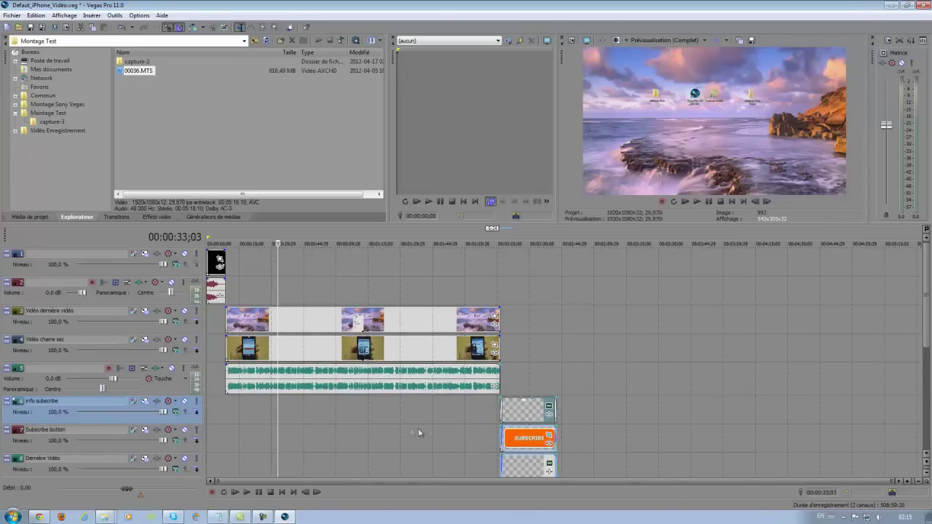
{"action": "left_click", "coordinate": [558, 357]}
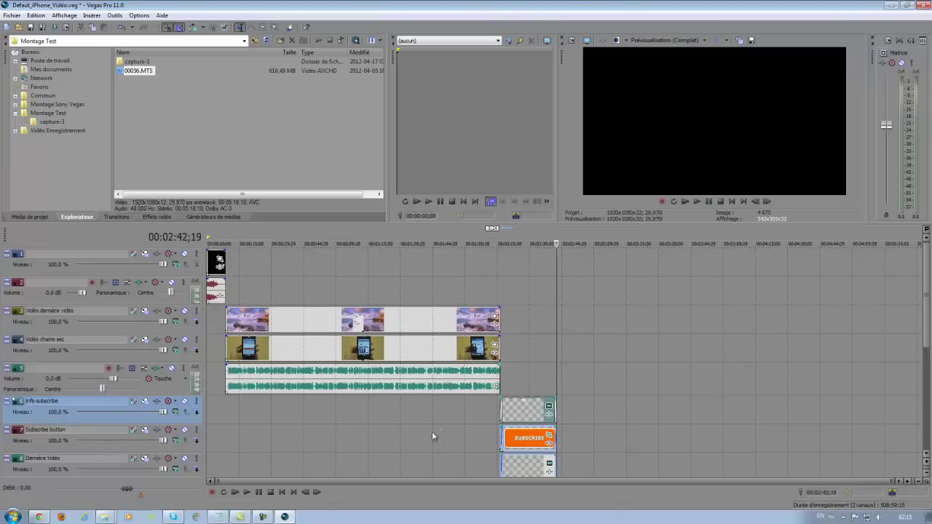
{"action": "left_click", "coordinate": [449, 417]}
- Lower the gain of the 00036.MTS audio event to silence, and play back part of the timeline to check it
{"action": "left_click", "coordinate": [244, 420]}
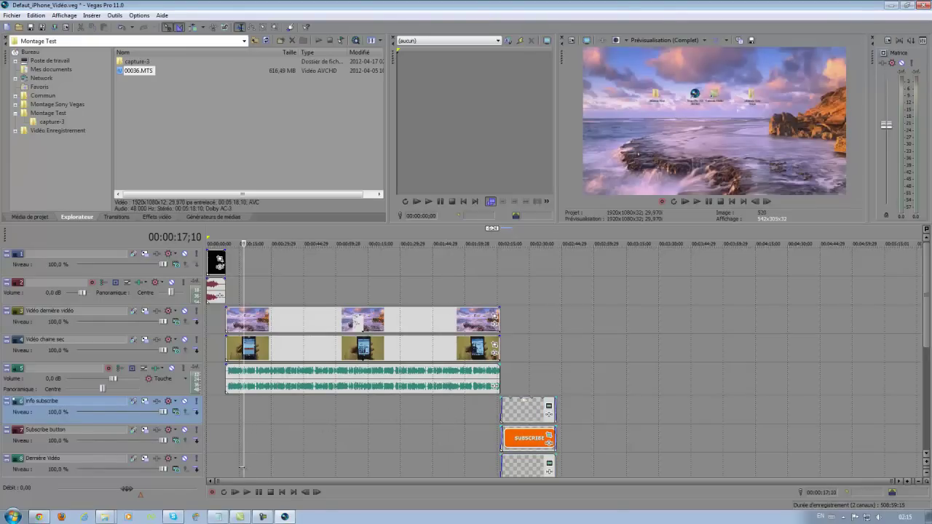
{"action": "left_click", "coordinate": [264, 384]}
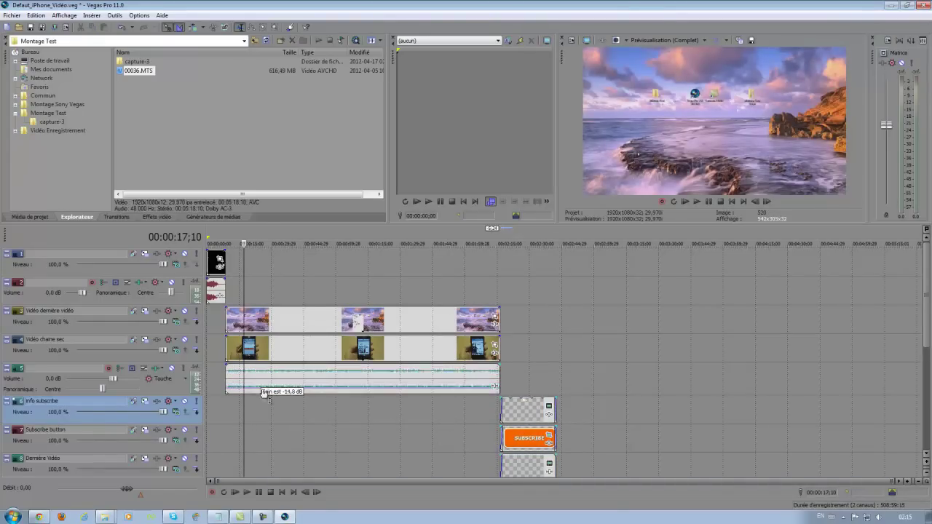
{"action": "left_click", "coordinate": [247, 493]}
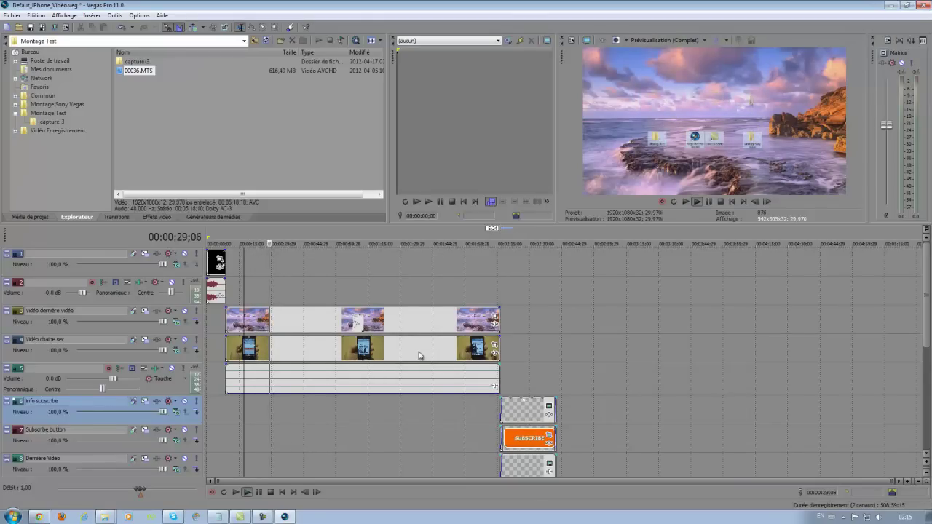
{"action": "left_click", "coordinate": [258, 492]}
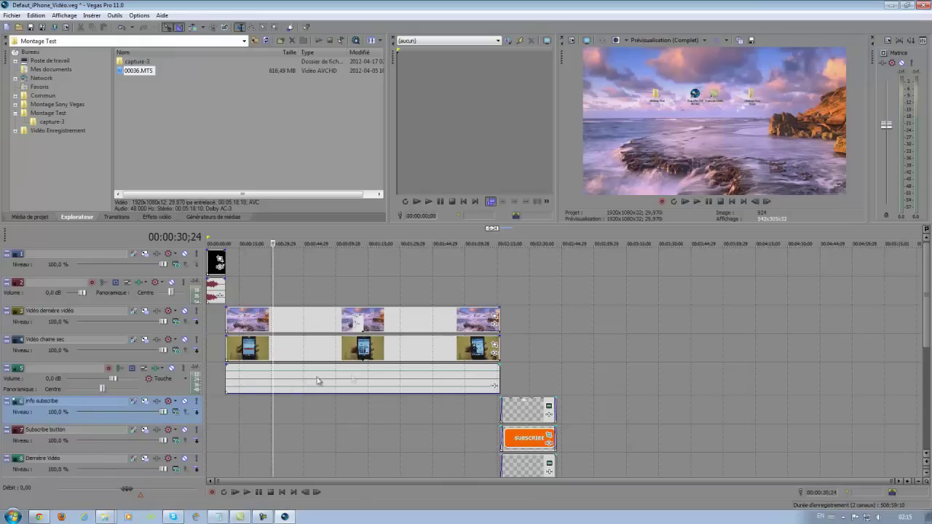
- Enlarge the 00036.MTS clip's pan/crop frame to about 5763 × 3238, placing the picture small in the frame's lower-right corner
{"action": "left_click", "coordinate": [494, 348]}
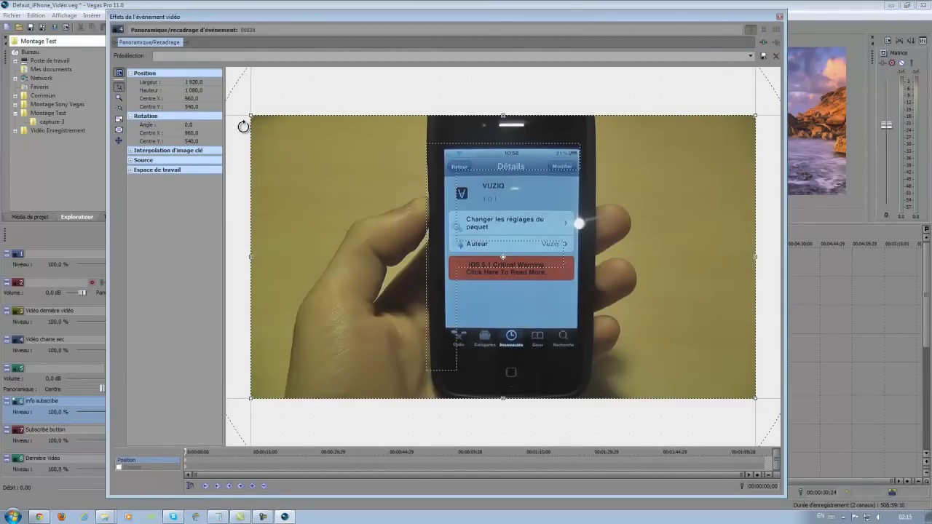
{"action": "left_click", "coordinate": [118, 98]}
{"action": "right_click", "coordinate": [251, 146]}
{"action": "right_click", "coordinate": [277, 160]}
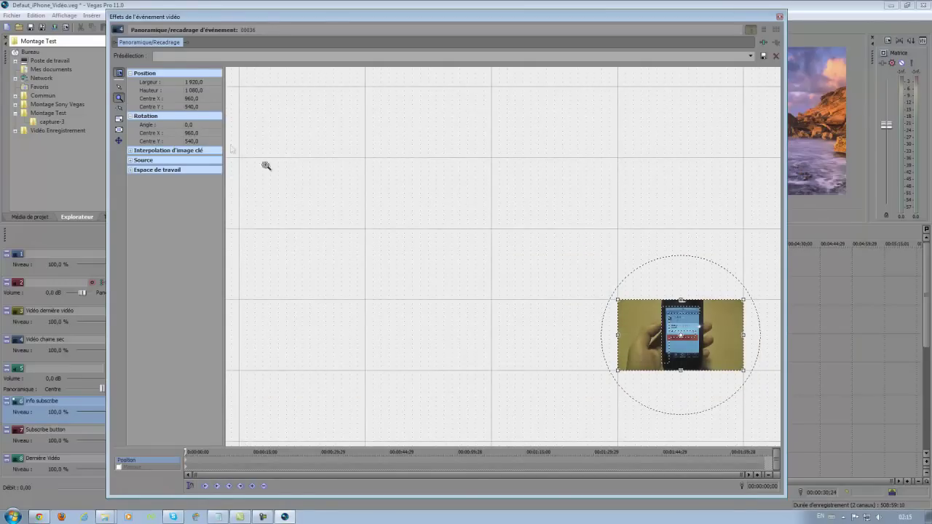
{"action": "left_click", "coordinate": [119, 87]}
{"action": "left_click_drag", "start_coordinate": [617, 300], "coordinate": [365, 158]}
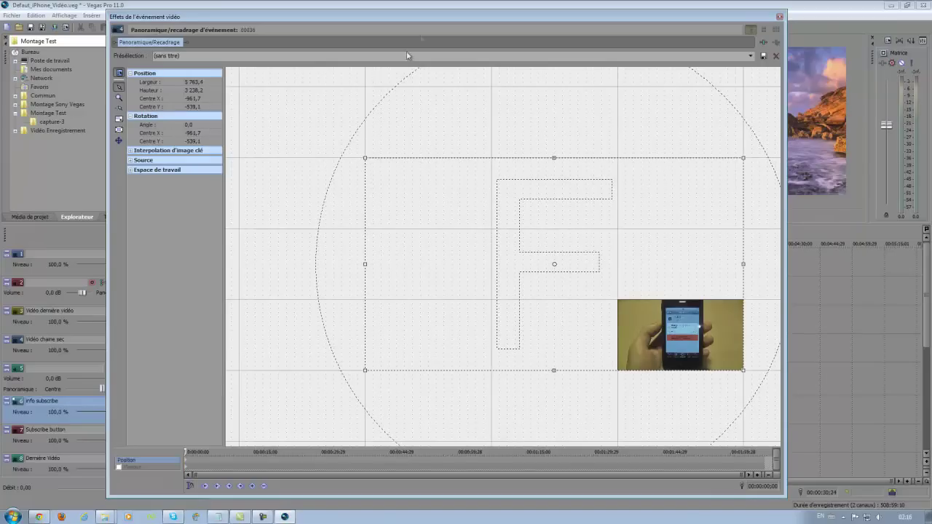
{"action": "left_click_drag", "start_coordinate": [422, 17], "coordinate": [344, 59]}
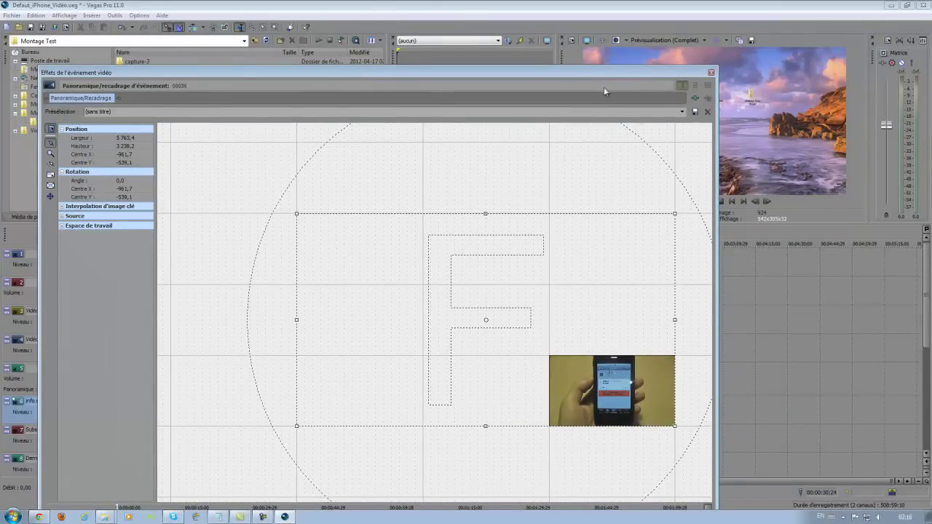
{"action": "left_click_drag", "start_coordinate": [719, 191], "coordinate": [688, 192]}
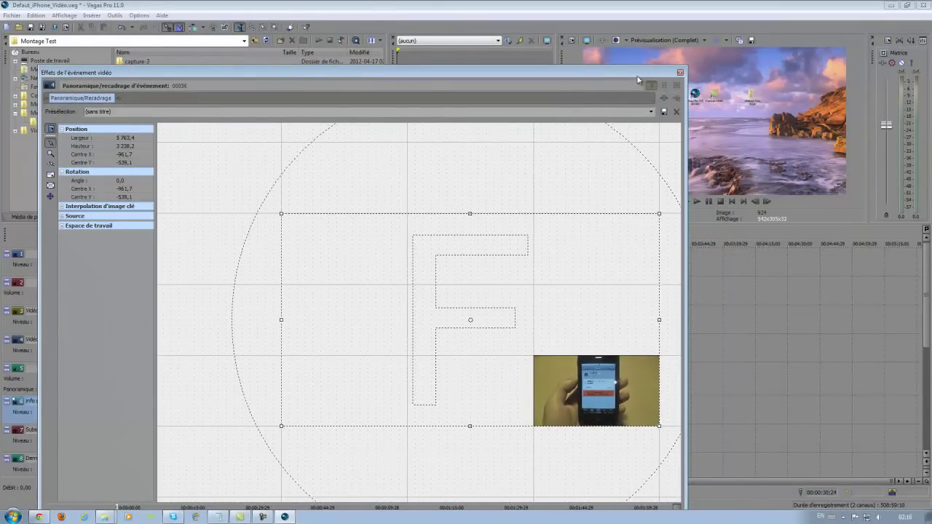
{"action": "left_click", "coordinate": [681, 74]}
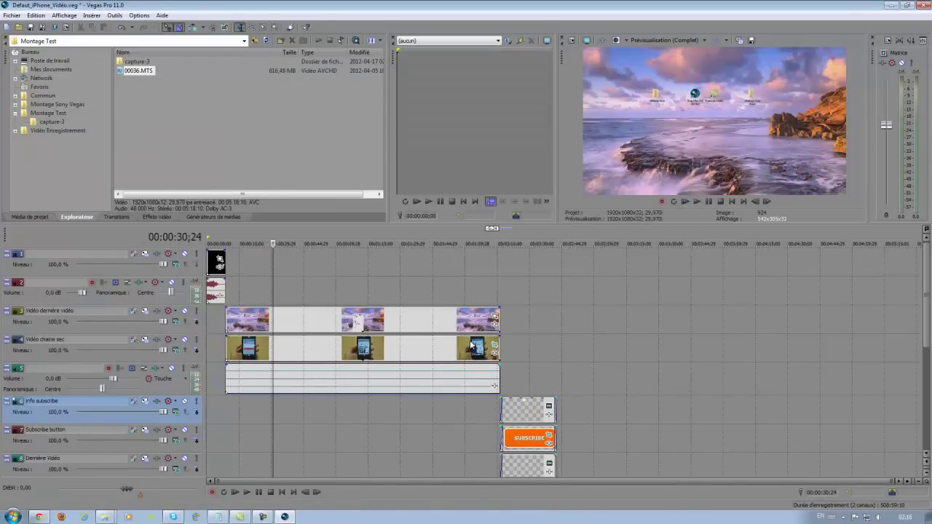
- Play the timeline from about 27 seconds to check whether the reduced clip shows over the screen capture
{"action": "left_click", "coordinate": [266, 422]}
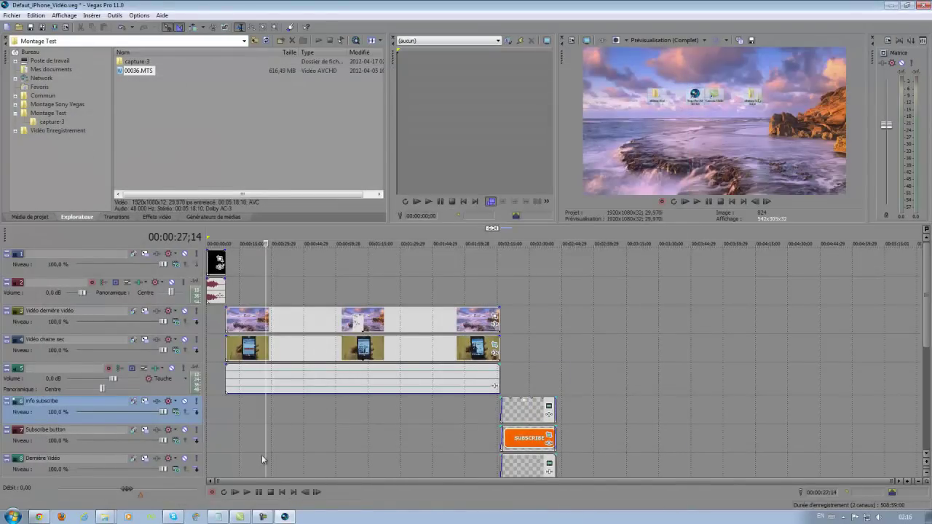
{"action": "left_click", "coordinate": [247, 492]}
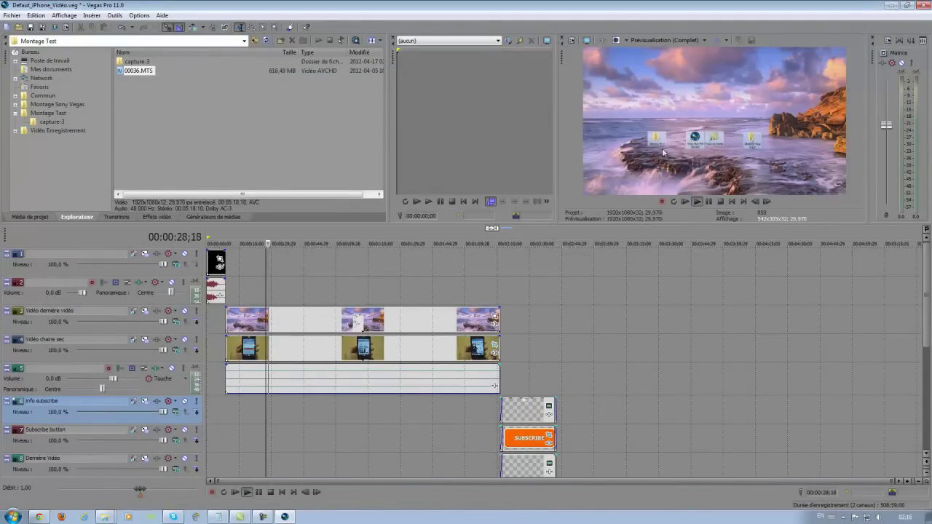
{"action": "left_click", "coordinate": [257, 492]}
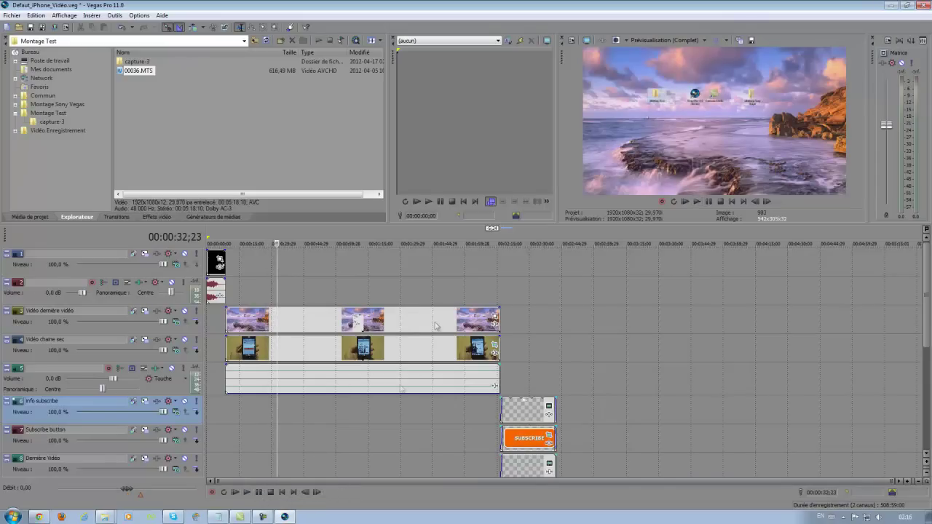
- Swap the two clips' tracks, placing 00036.MTS video on Vidéo dernière vidéo and capture-3.mp4 on Vidéo chaine sec beneath it
{"action": "left_click", "coordinate": [304, 314]}
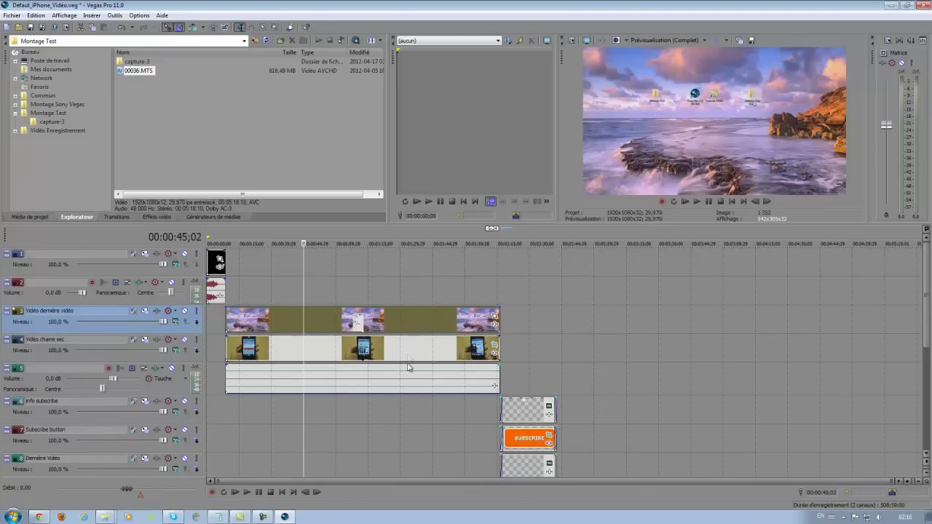
{"action": "left_click", "coordinate": [311, 348]}
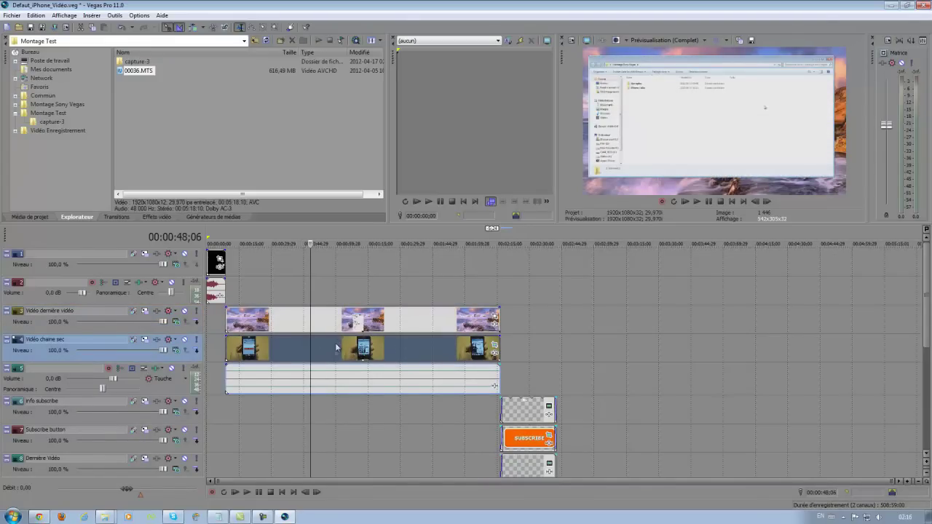
{"action": "left_click_drag", "start_coordinate": [338, 353], "coordinate": [335, 411]}
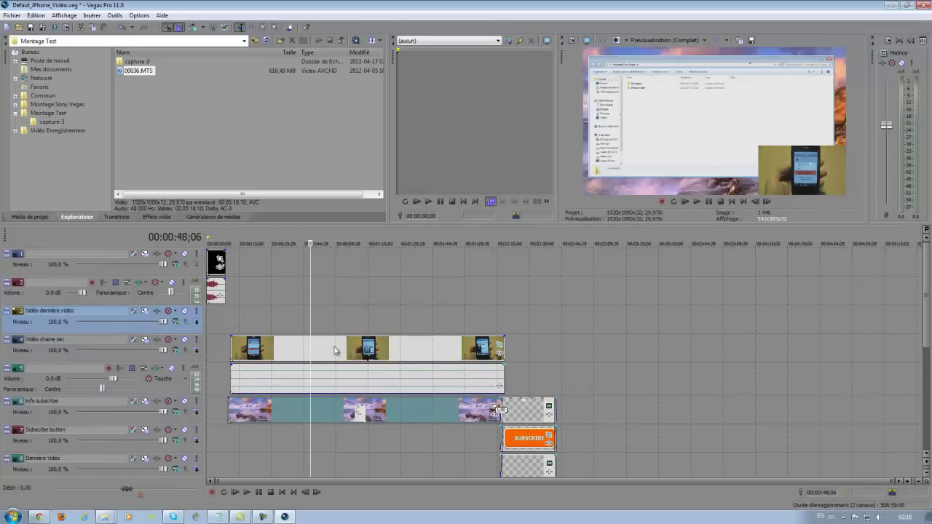
{"action": "left_click_drag", "start_coordinate": [335, 347], "coordinate": [329, 322]}
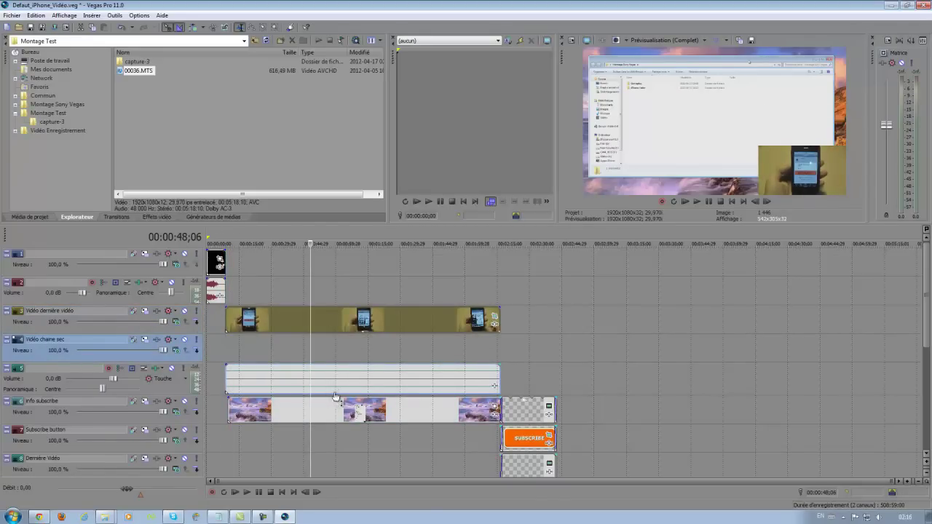
{"action": "left_click", "coordinate": [334, 377]}
{"action": "left_click_drag", "start_coordinate": [338, 415], "coordinate": [335, 353]}
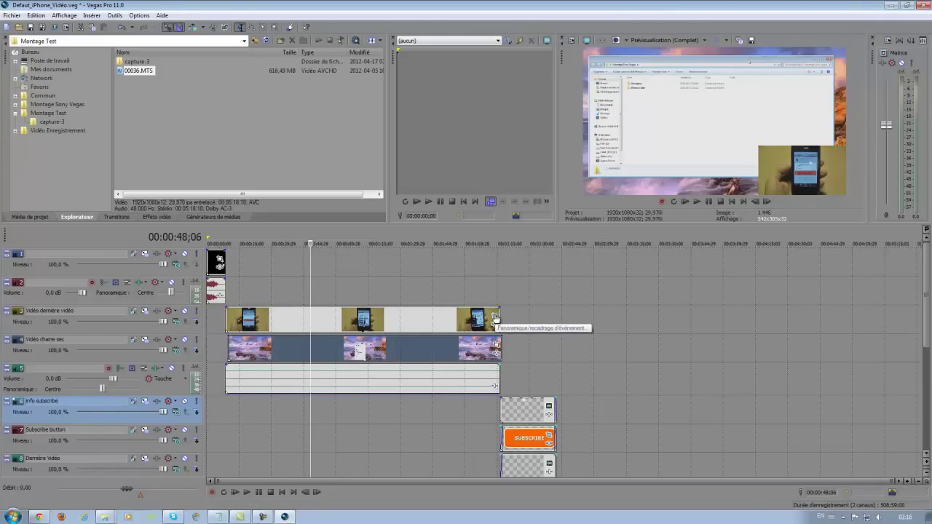
- Shift the 00036.MTS clip's pan/crop frame slightly, to a centre of about X -946.0 and Y -531.3
{"action": "left_click", "coordinate": [495, 320]}
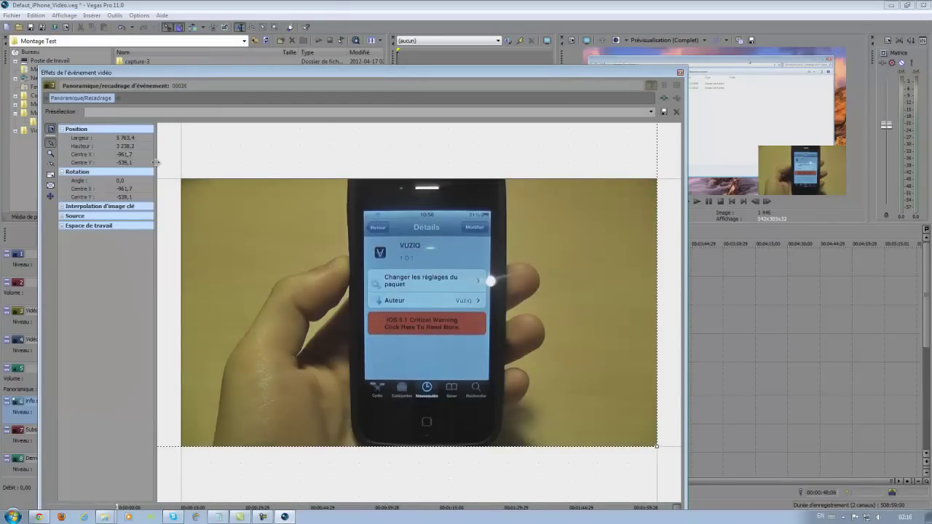
{"action": "left_click", "coordinate": [50, 154]}
{"action": "right_click", "coordinate": [176, 210]}
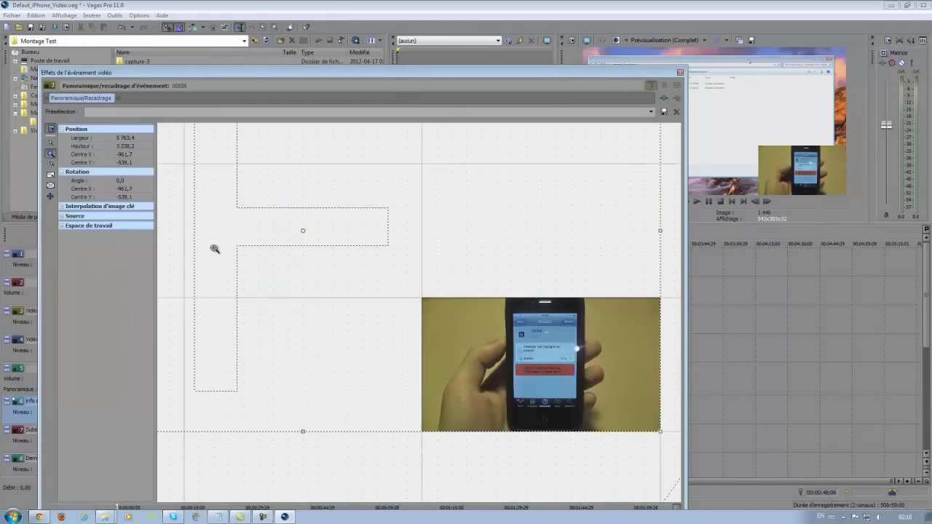
{"action": "right_click", "coordinate": [214, 249]}
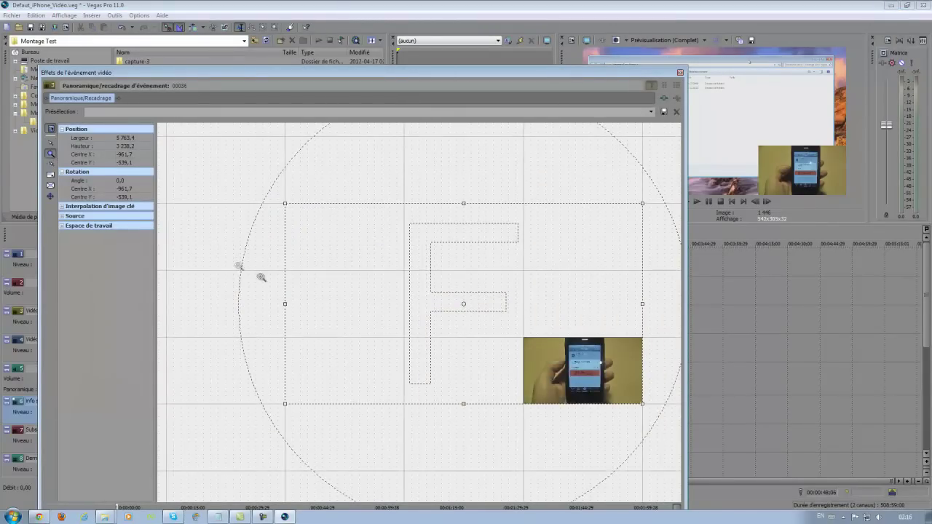
{"action": "left_click", "coordinate": [51, 143]}
{"action": "mouse_move", "coordinate": [456, 332]}
{"action": "left_mouse_down"}
{"action": "mouse_move", "coordinate": [520, 384]}
{"action": "mouse_move", "coordinate": [566, 395]}
{"action": "mouse_move", "coordinate": [495, 354]}
{"action": "mouse_move", "coordinate": [527, 401]}
{"action": "mouse_move", "coordinate": [487, 367]}
{"action": "mouse_move", "coordinate": [560, 441]}
{"action": "mouse_move", "coordinate": [560, 348]}
{"action": "mouse_move", "coordinate": [546, 442]}
{"action": "mouse_move", "coordinate": [608, 394]}
{"action": "mouse_move", "coordinate": [554, 375]}
{"action": "mouse_move", "coordinate": [487, 333]}
{"action": "mouse_move", "coordinate": [456, 335]}
{"action": "left_mouse_up"}
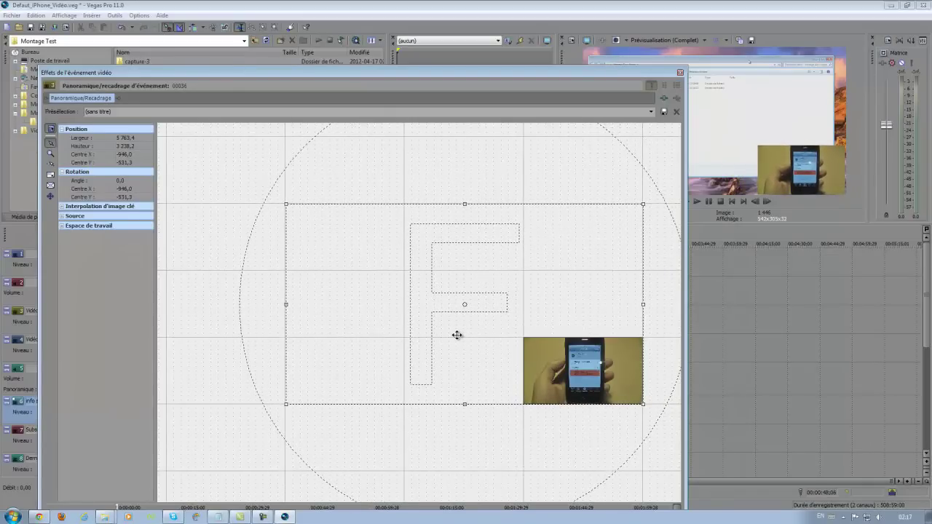
{"action": "left_click", "coordinate": [681, 74]}
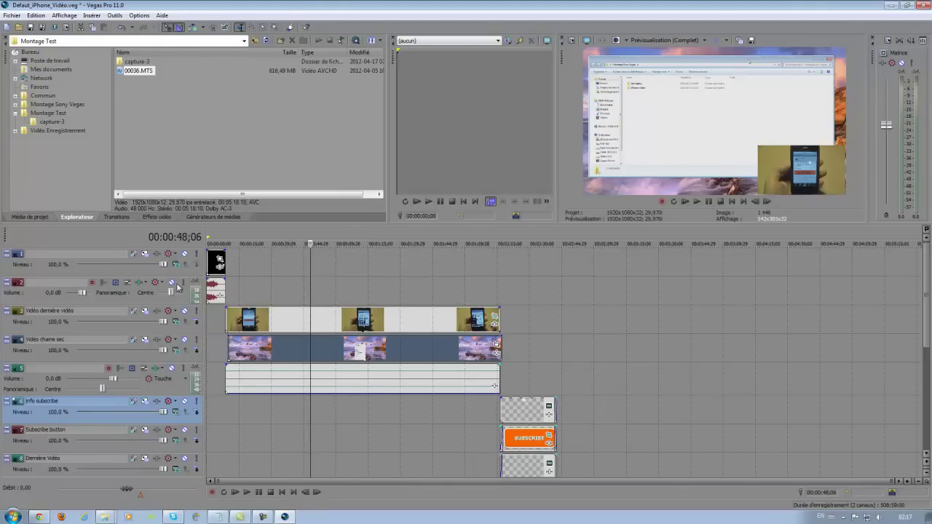
- Browse the available video effects, media generators and transitions, and examine the list of windows that can be displayed
{"action": "left_click", "coordinate": [118, 217]}
{"action": "left_click", "coordinate": [154, 218]}
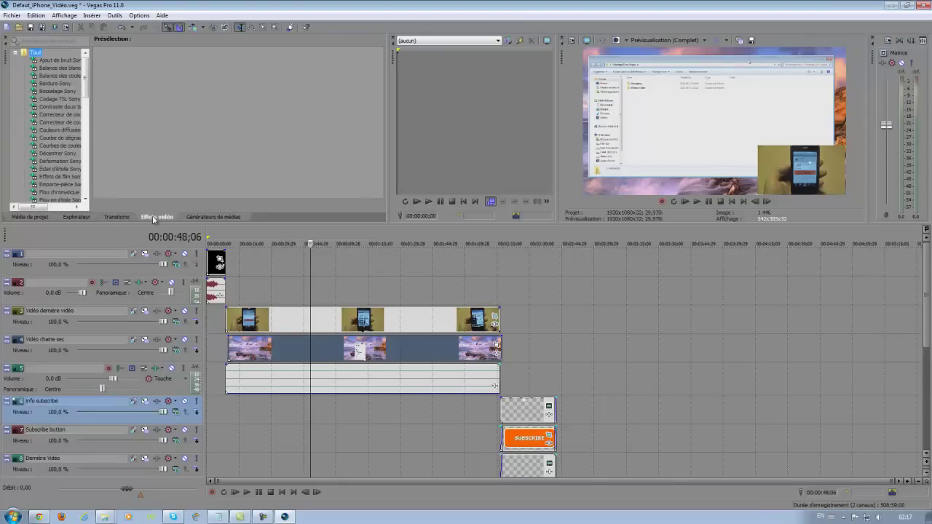
{"action": "left_click", "coordinate": [216, 217]}
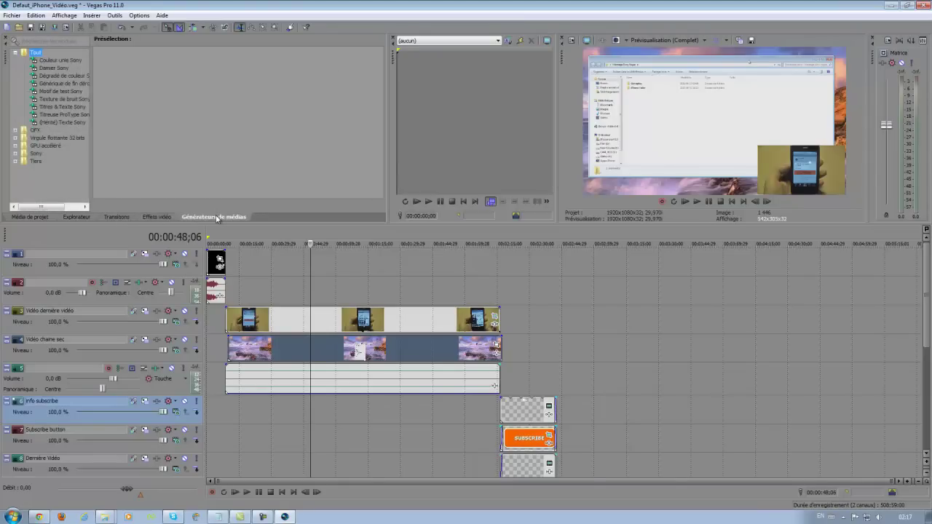
{"action": "left_click", "coordinate": [113, 217]}
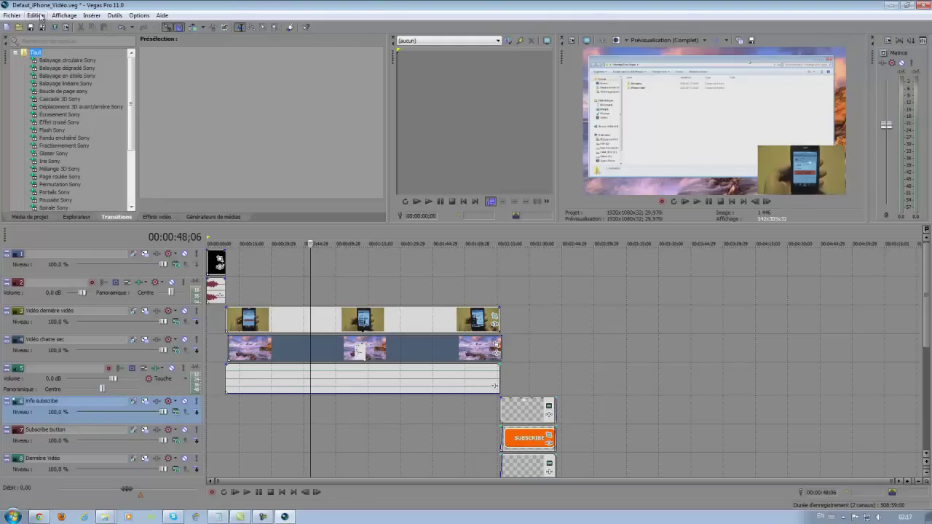
{"action": "left_click", "coordinate": [64, 16]}
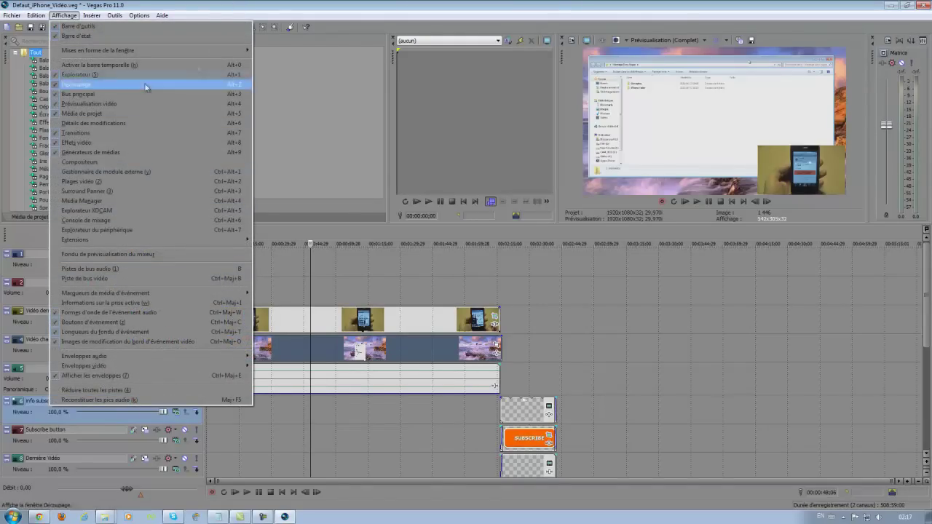
{"action": "left_click", "coordinate": [291, 4]}
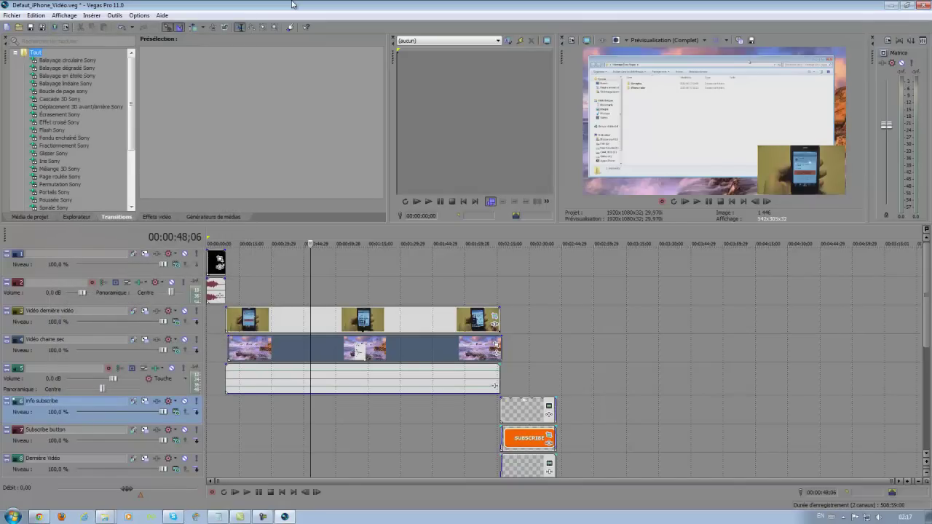